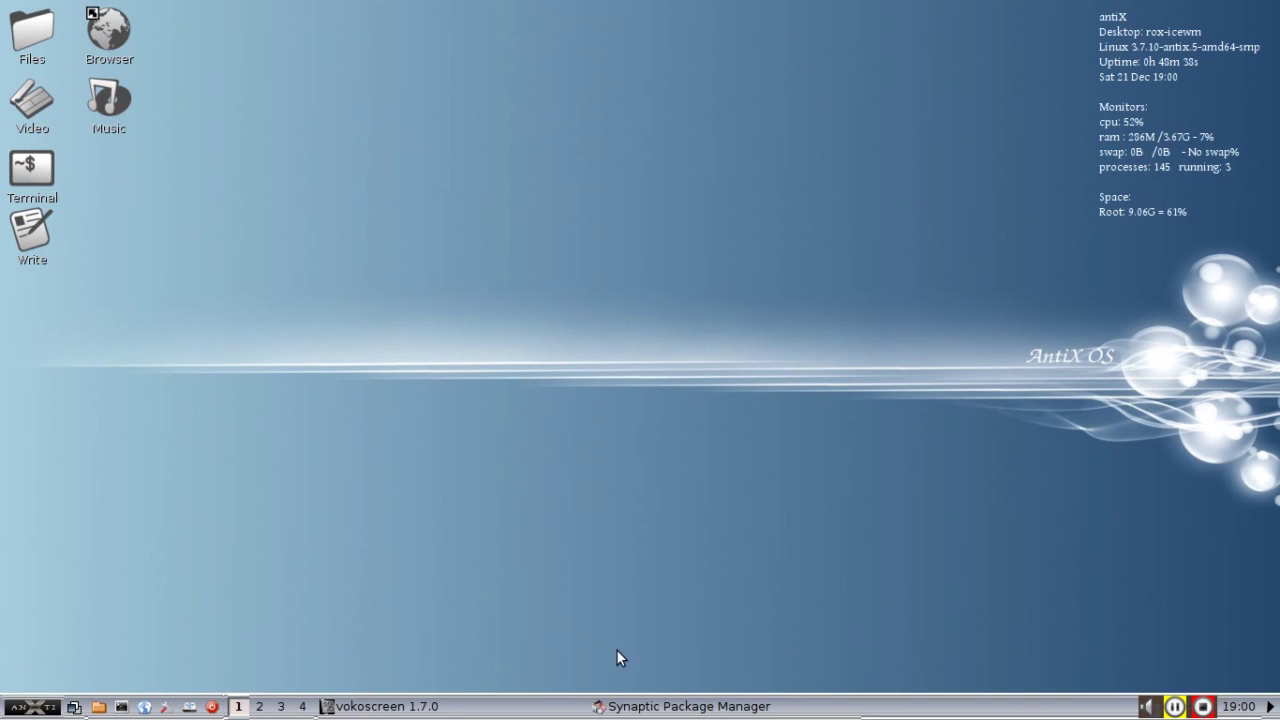
# Bring Synaptic to the front, then briefly browse the antiX Control Center's system tools and the start menu
pyautogui.click(660, 706)
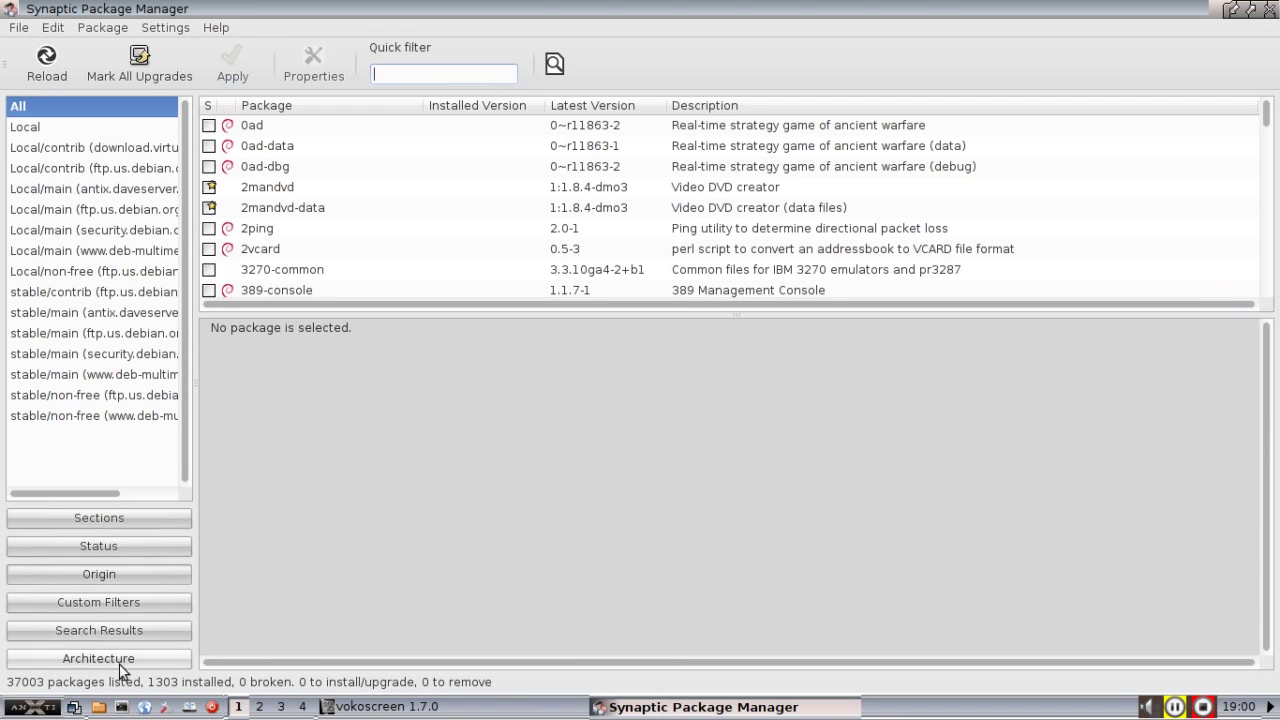
pyautogui.click(167, 705)
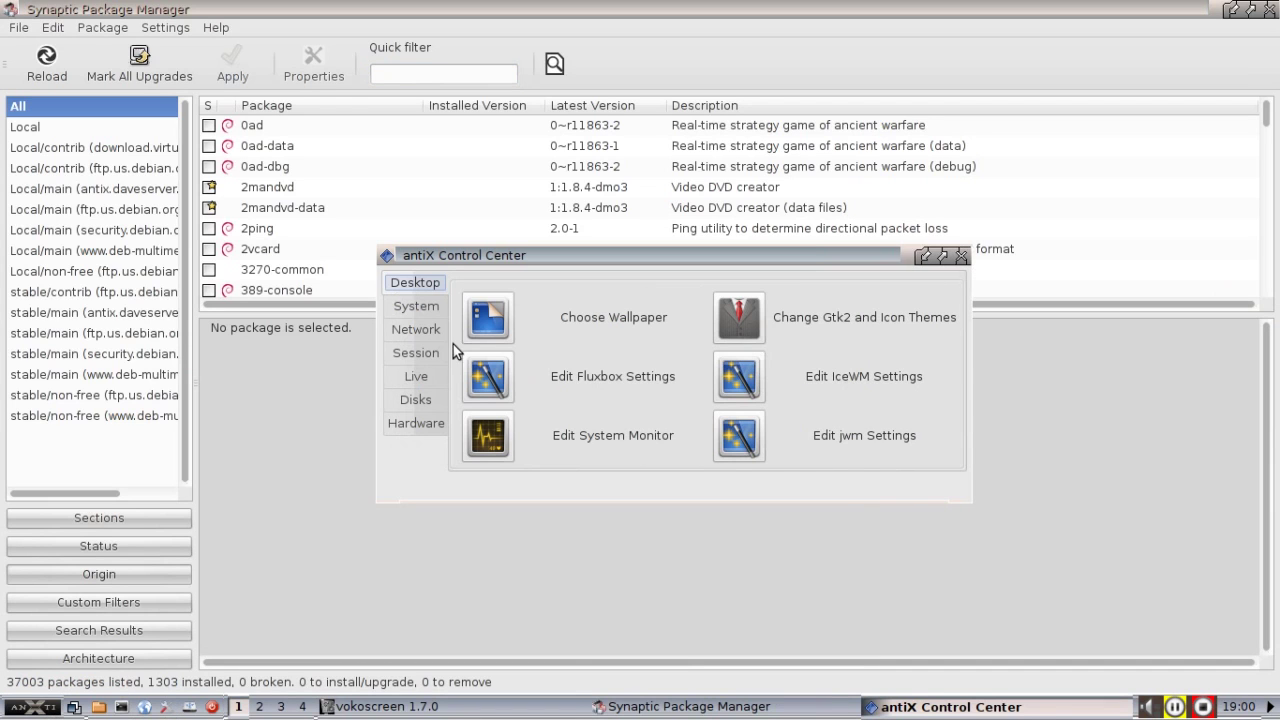
pyautogui.click(424, 306)
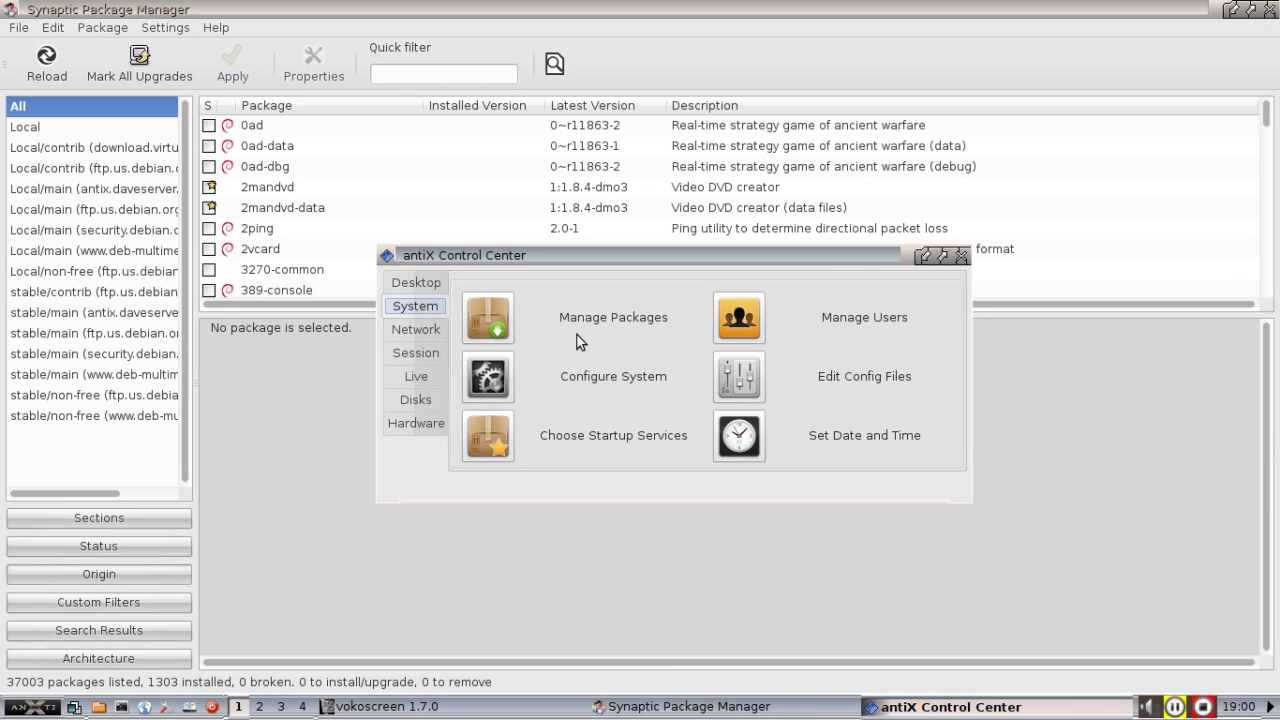
pyautogui.click(962, 255)
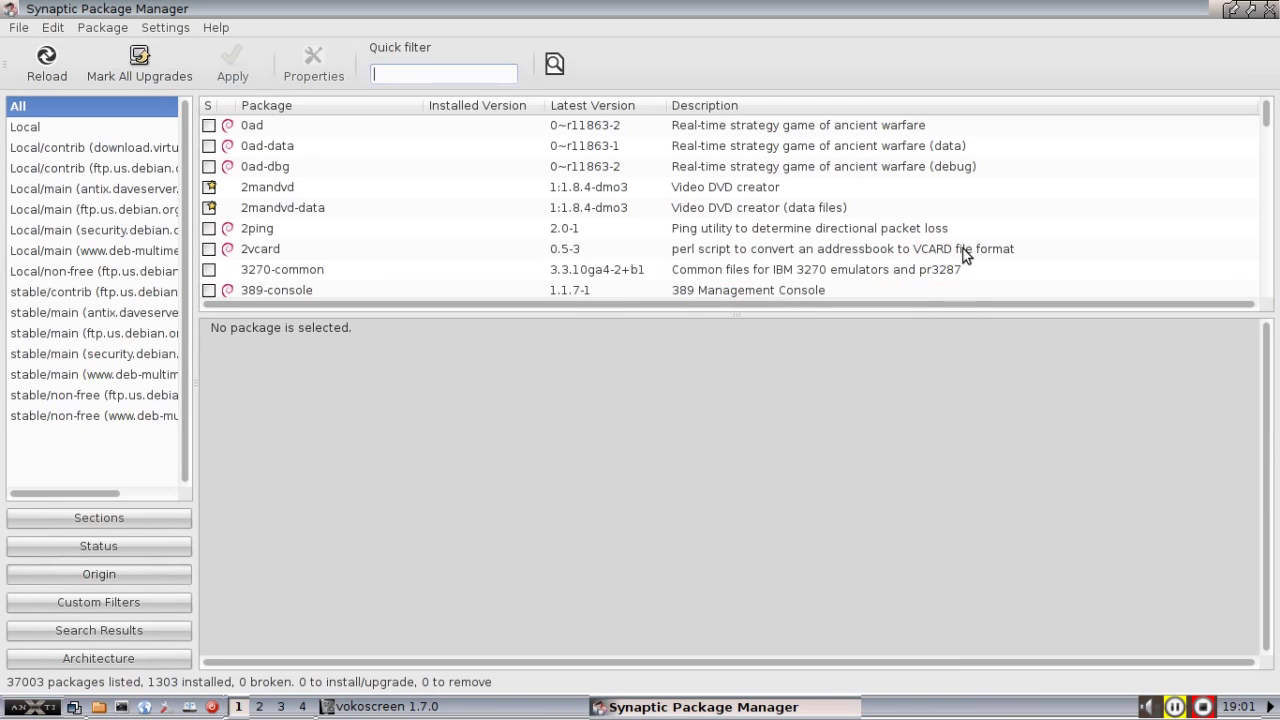
pyautogui.click(35, 708)
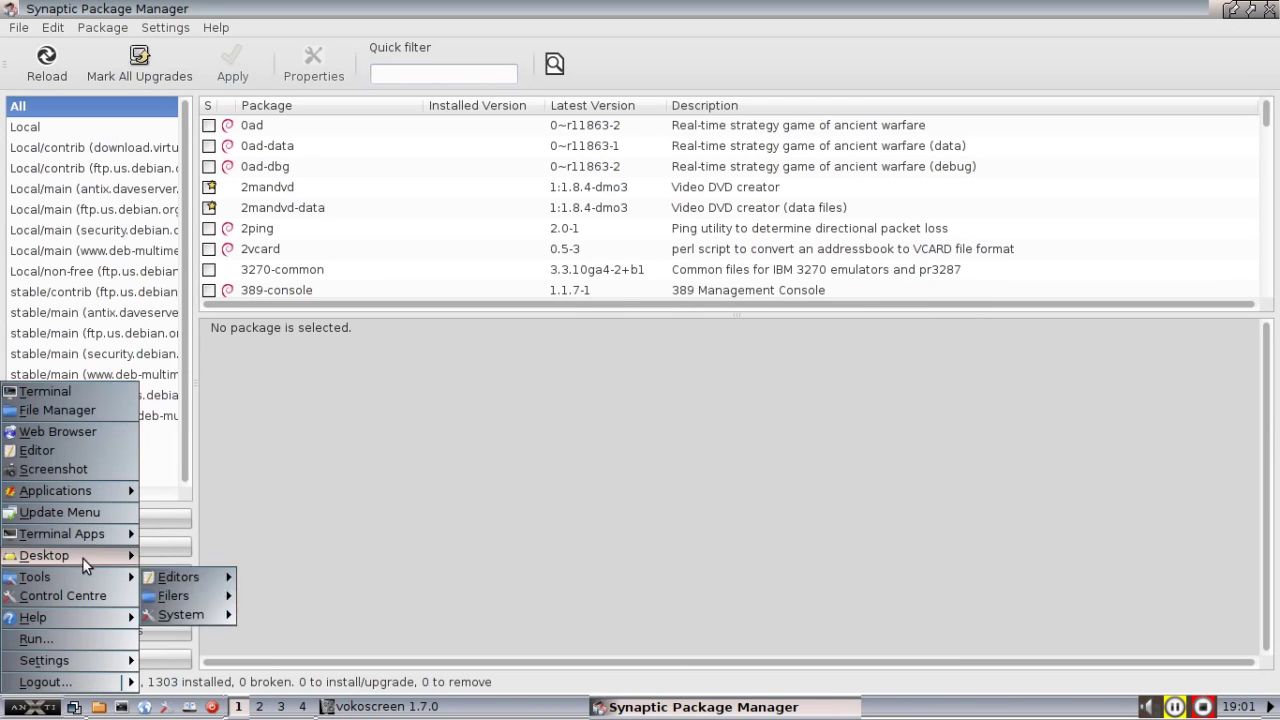
# Dismiss the start menu, then enlarge the package list and widen the source pane
pyautogui.moveTo(60, 491)
pyautogui.moveTo(208, 645)
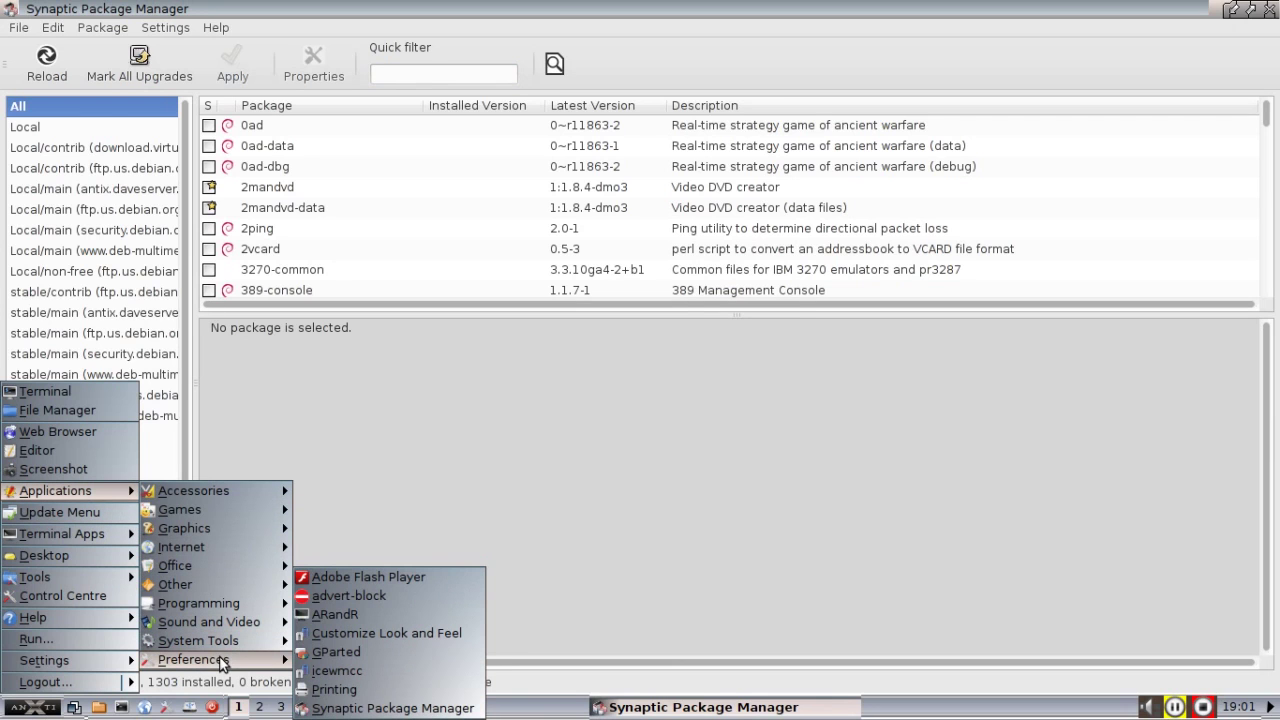
pyautogui.click(797, 372)
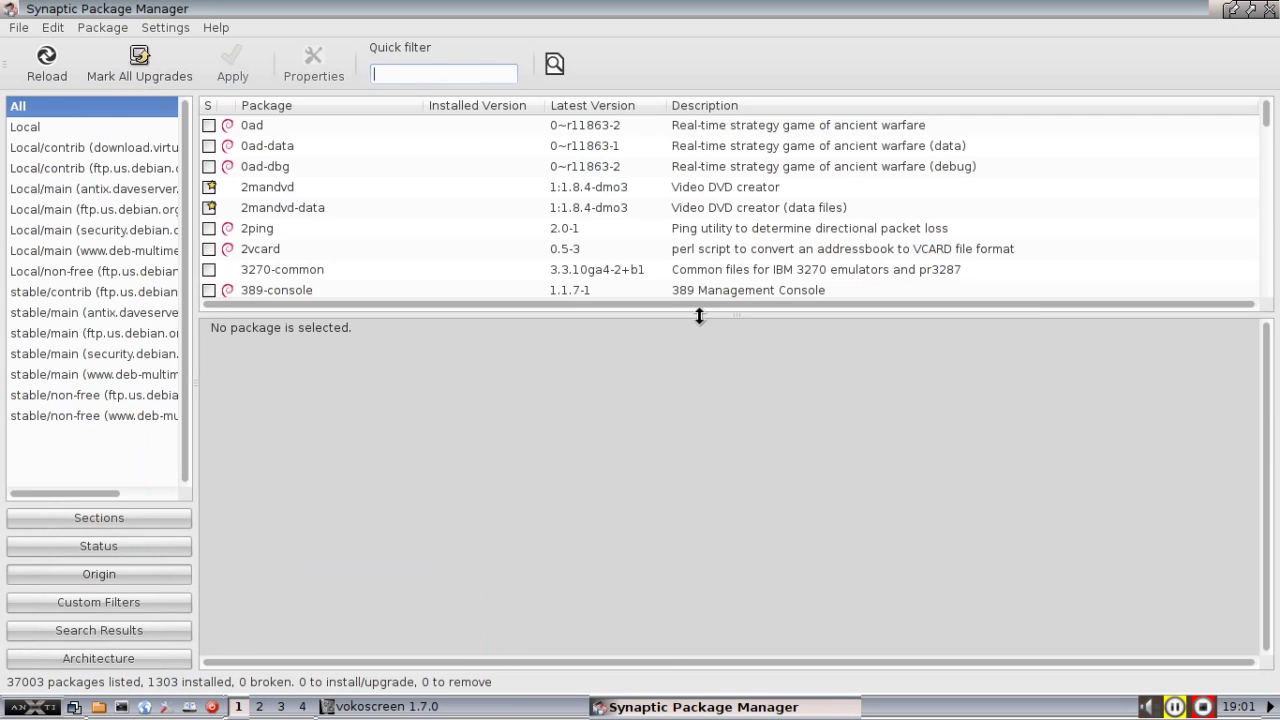
pyautogui.moveTo(698, 315); pyautogui.dragTo(703, 357)
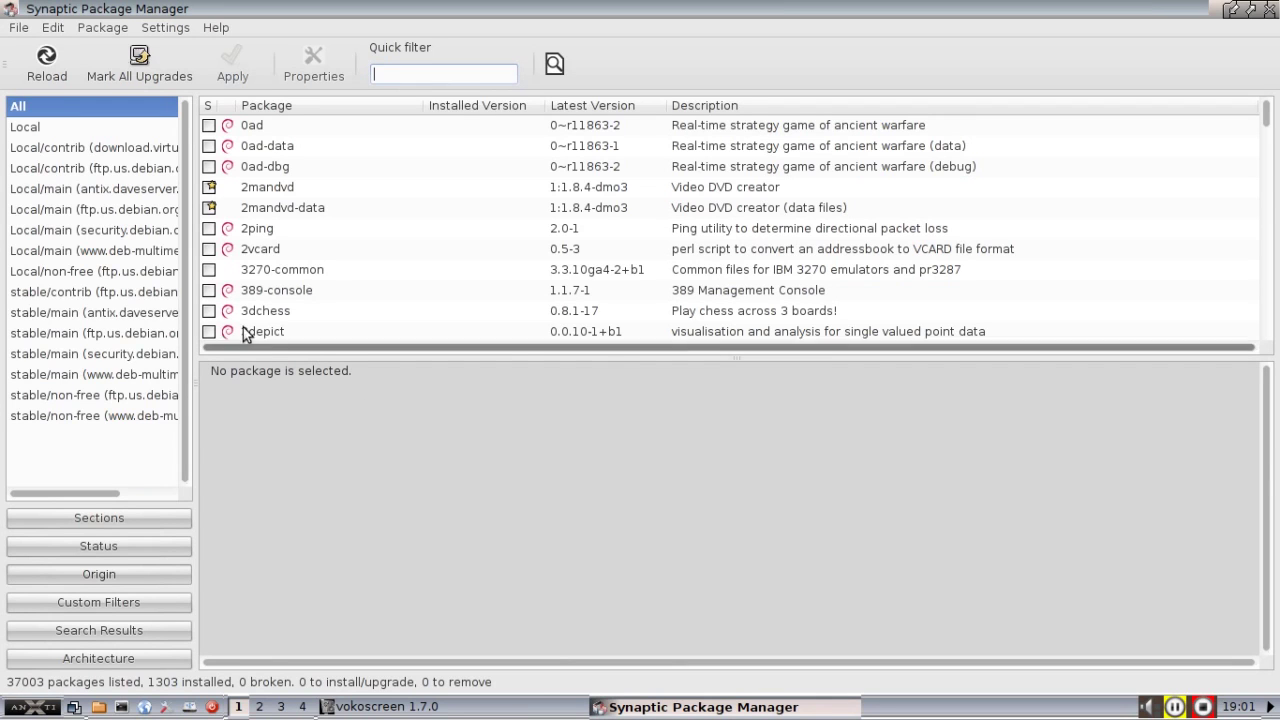
pyautogui.moveTo(200, 289)
pyautogui.mouseDown()
pyautogui.moveTo(229, 297)
pyautogui.moveTo(202, 297)
pyautogui.mouseUp()
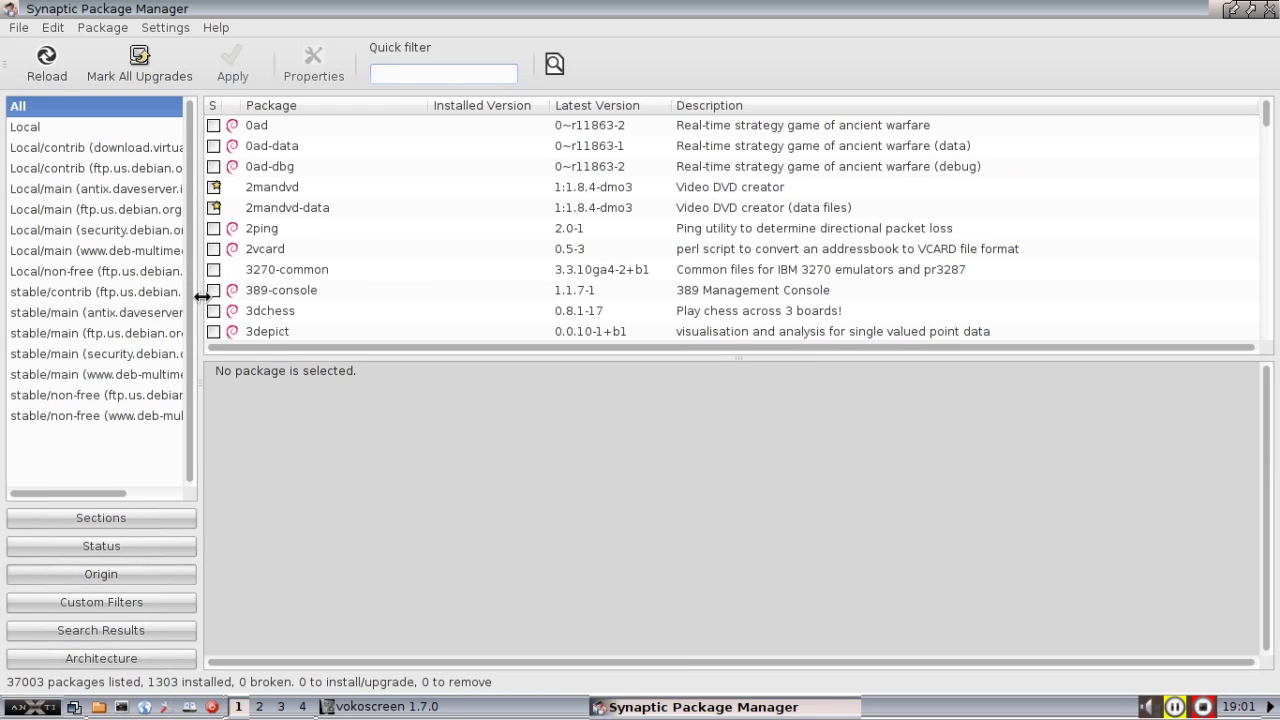
# Open Settings > Repositories and select the virtualbox repository entry
pyautogui.click(164, 32)
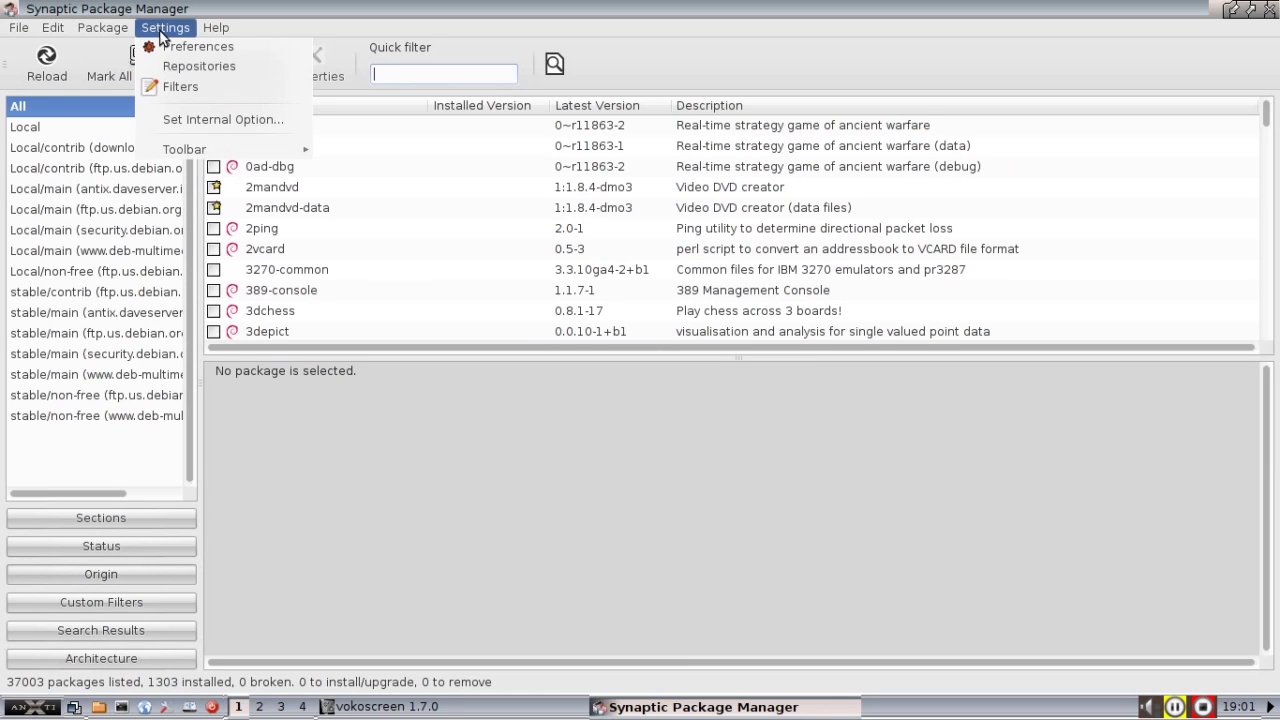
pyautogui.click(200, 66)
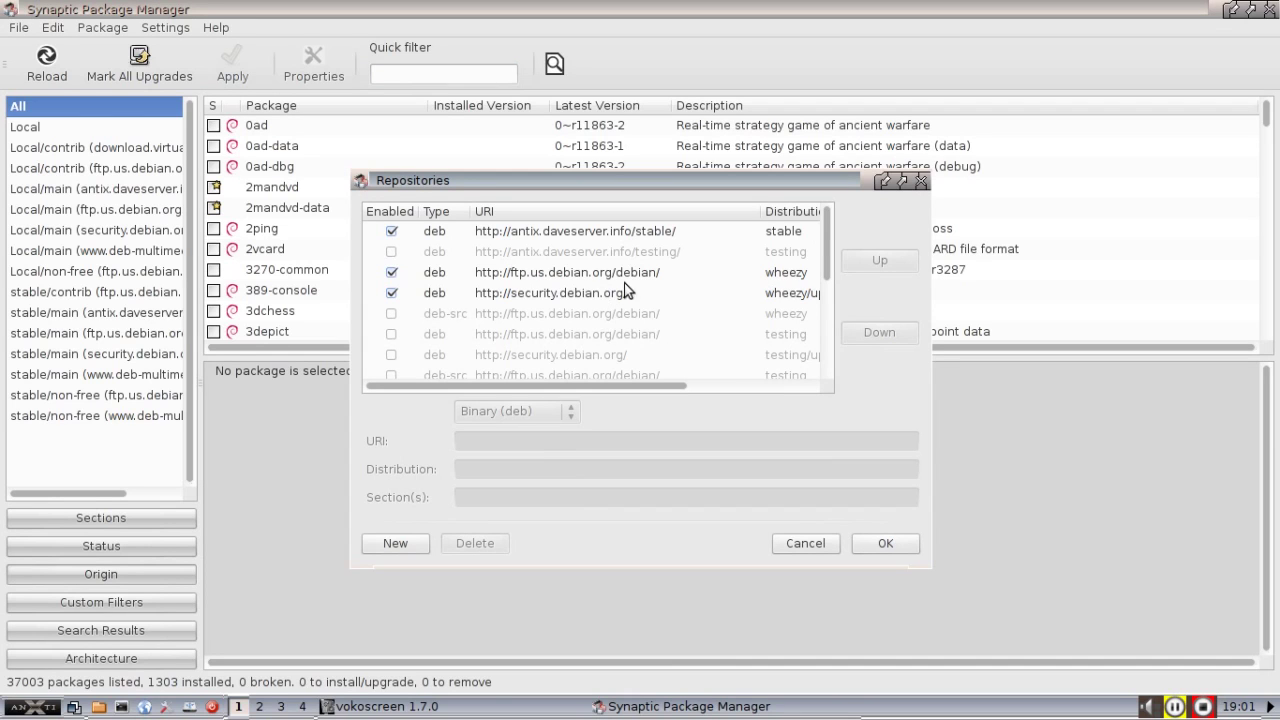
pyautogui.moveTo(607, 384); pyautogui.dragTo(685, 388)
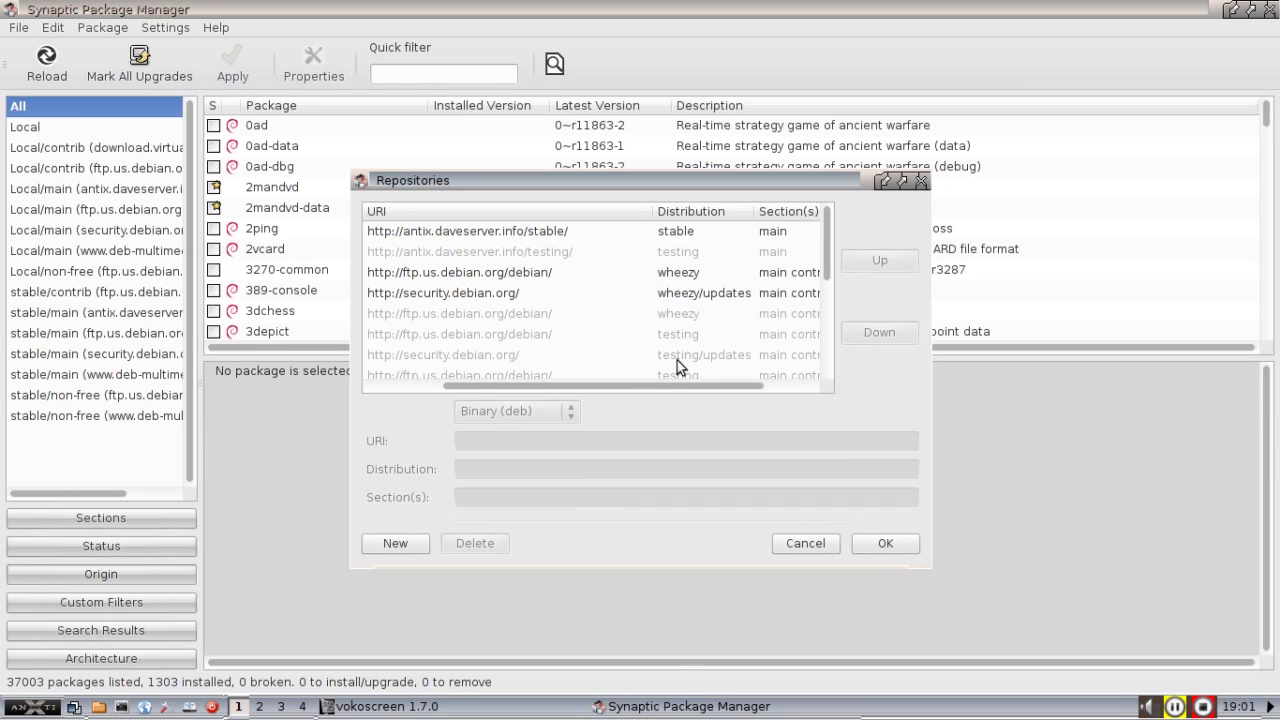
pyautogui.moveTo(668, 386); pyautogui.dragTo(585, 378)
pyautogui.scroll(-3, 627, 327)
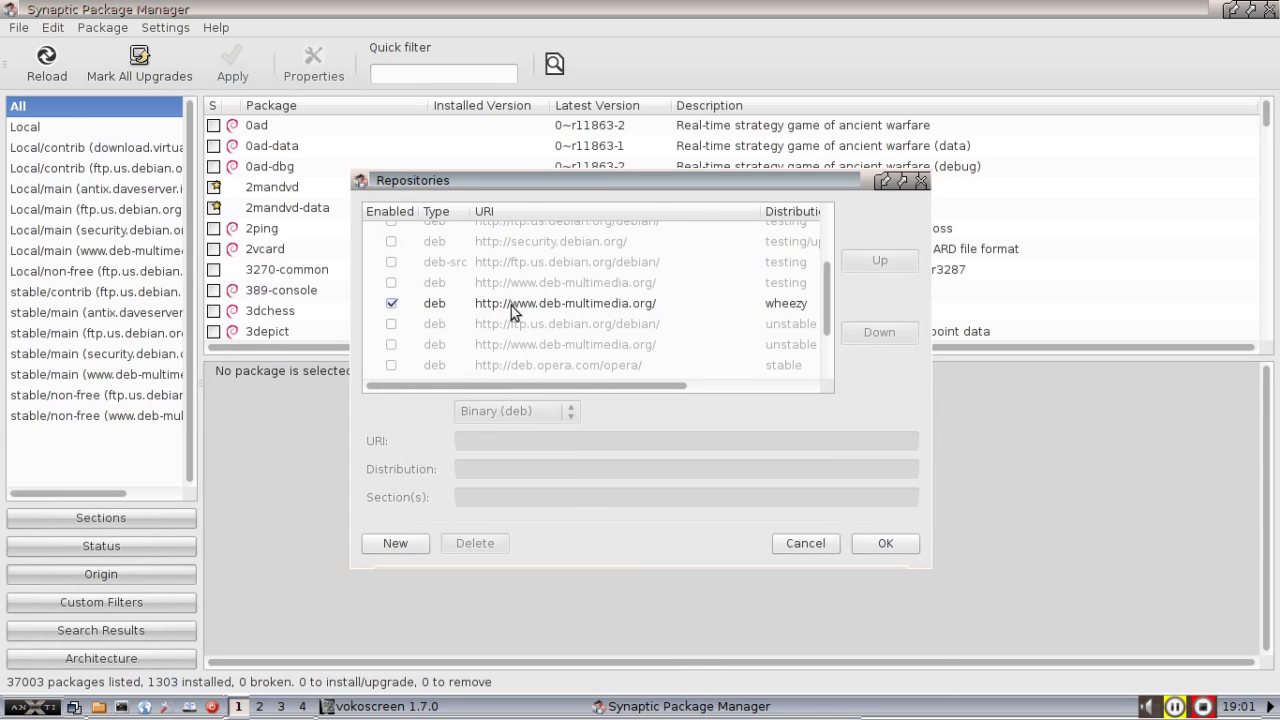
pyautogui.moveTo(628, 388)
pyautogui.mouseDown()
pyautogui.moveTo(714, 386)
pyautogui.moveTo(621, 380)
pyautogui.mouseUp()
pyautogui.click(614, 378)
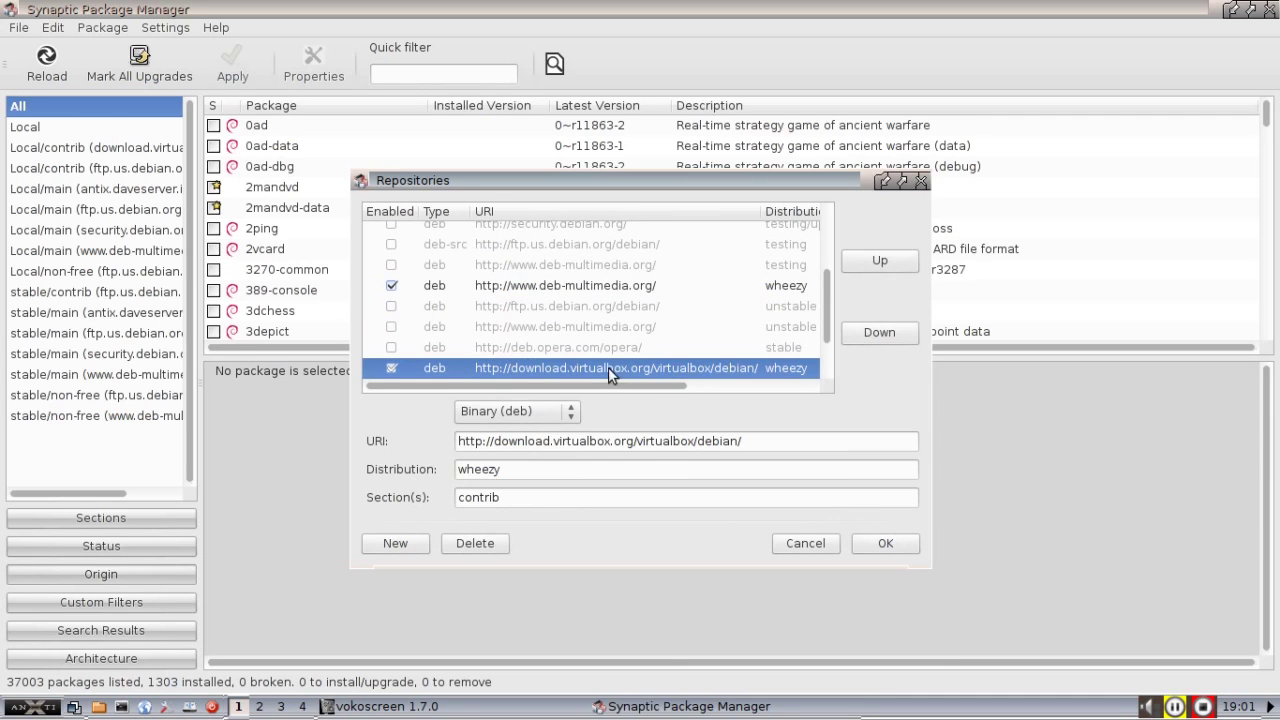
# Select the deb-multimedia wheezy (main non-free) repository entry to disable it
pyautogui.click(569, 287)
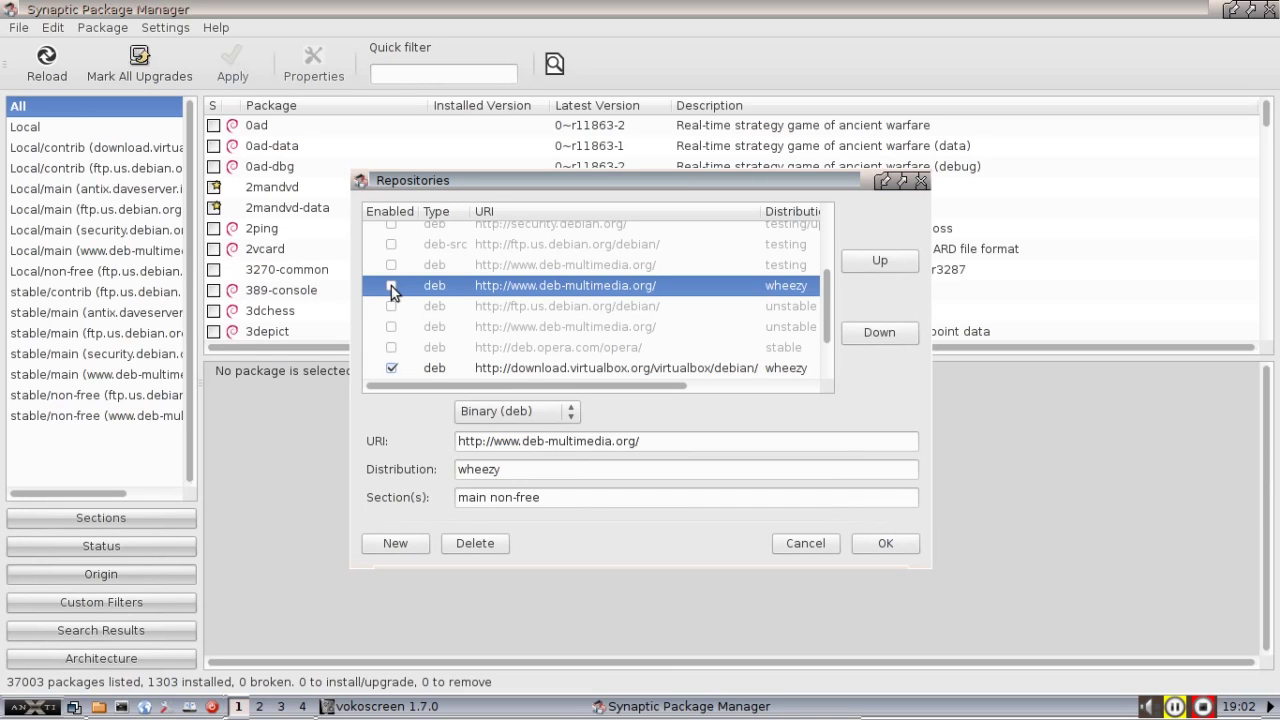
# Close the Repositories dialog and reload package information, bringing the list to 37001 packages
pyautogui.click(816, 545)
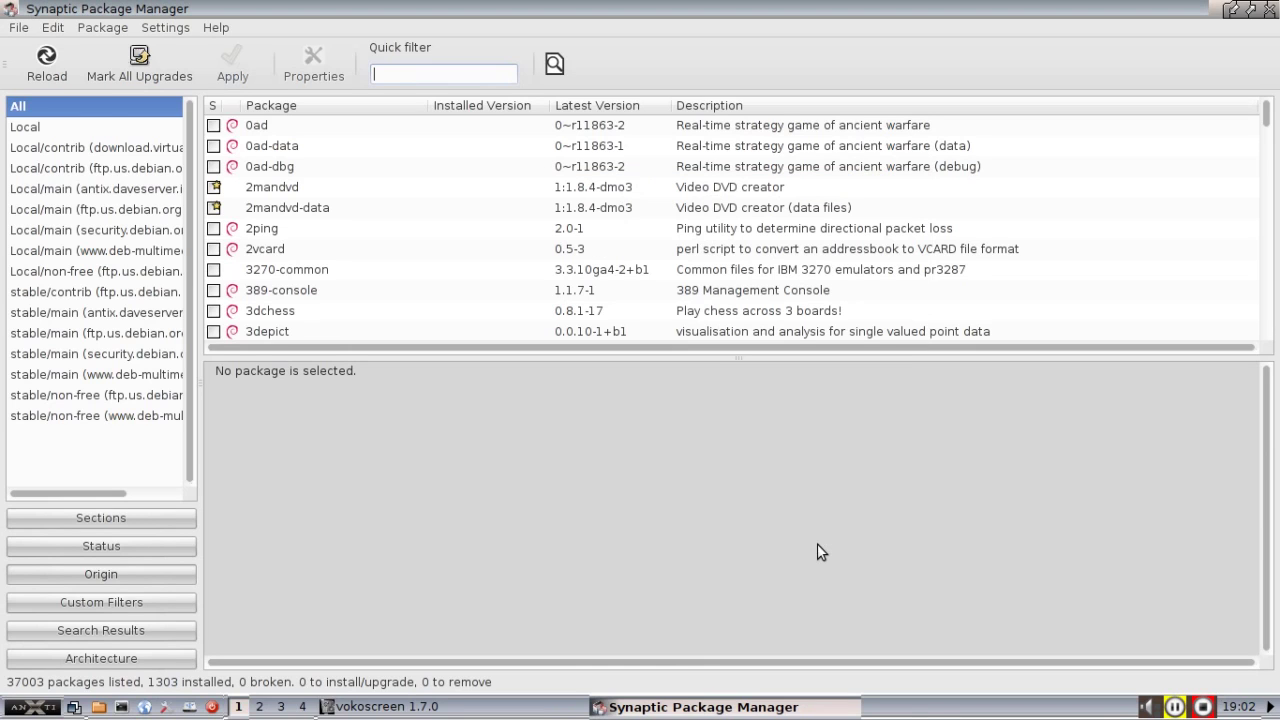
pyautogui.click(92, 32)
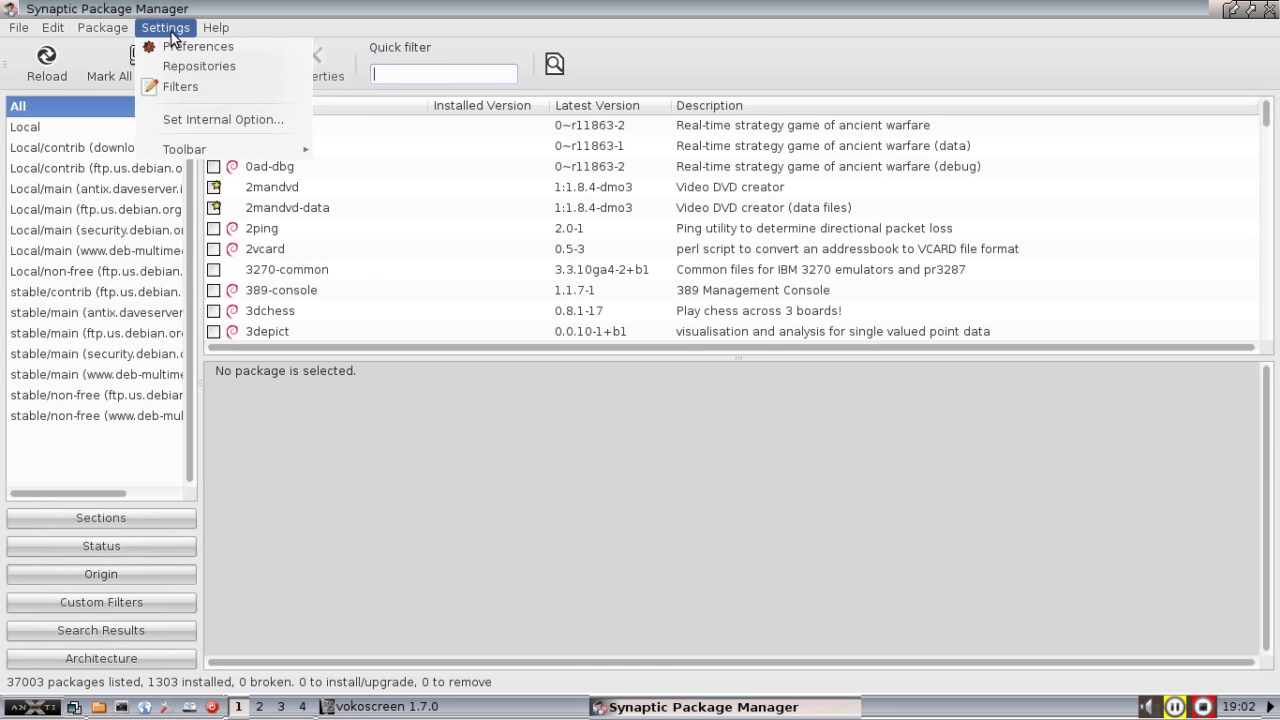
pyautogui.click(54, 58)
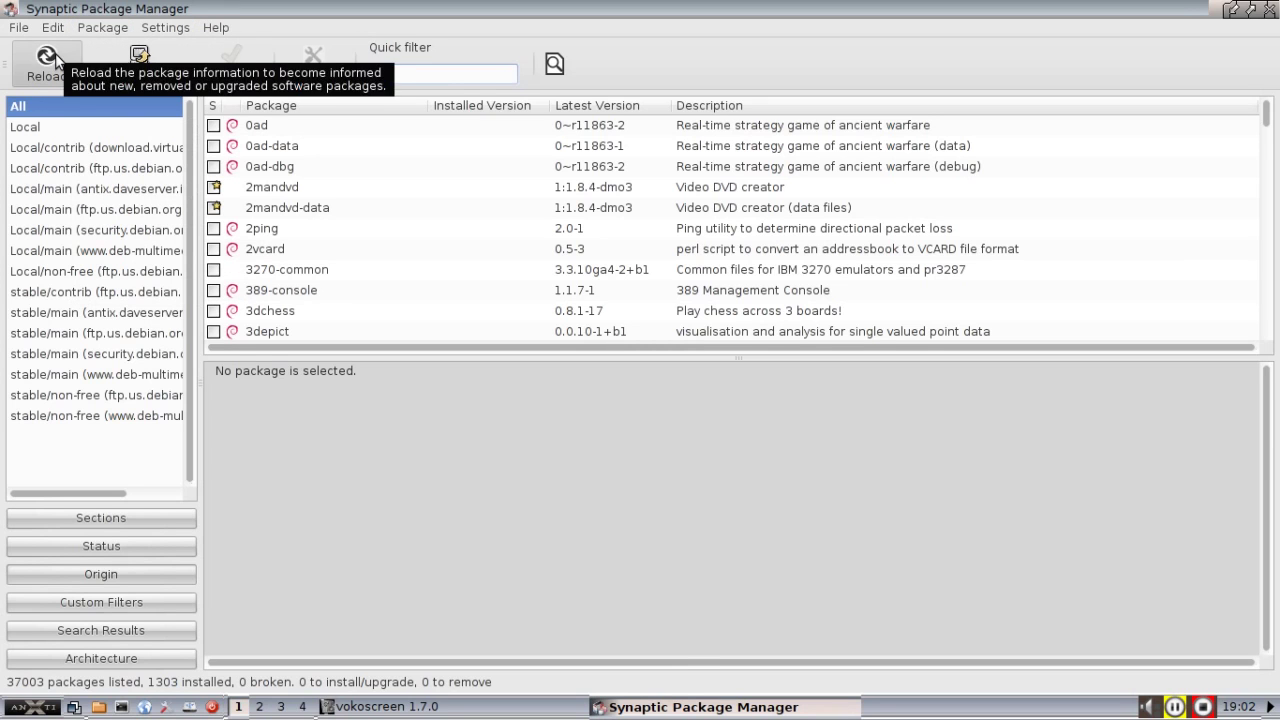
pyautogui.click(47, 62)
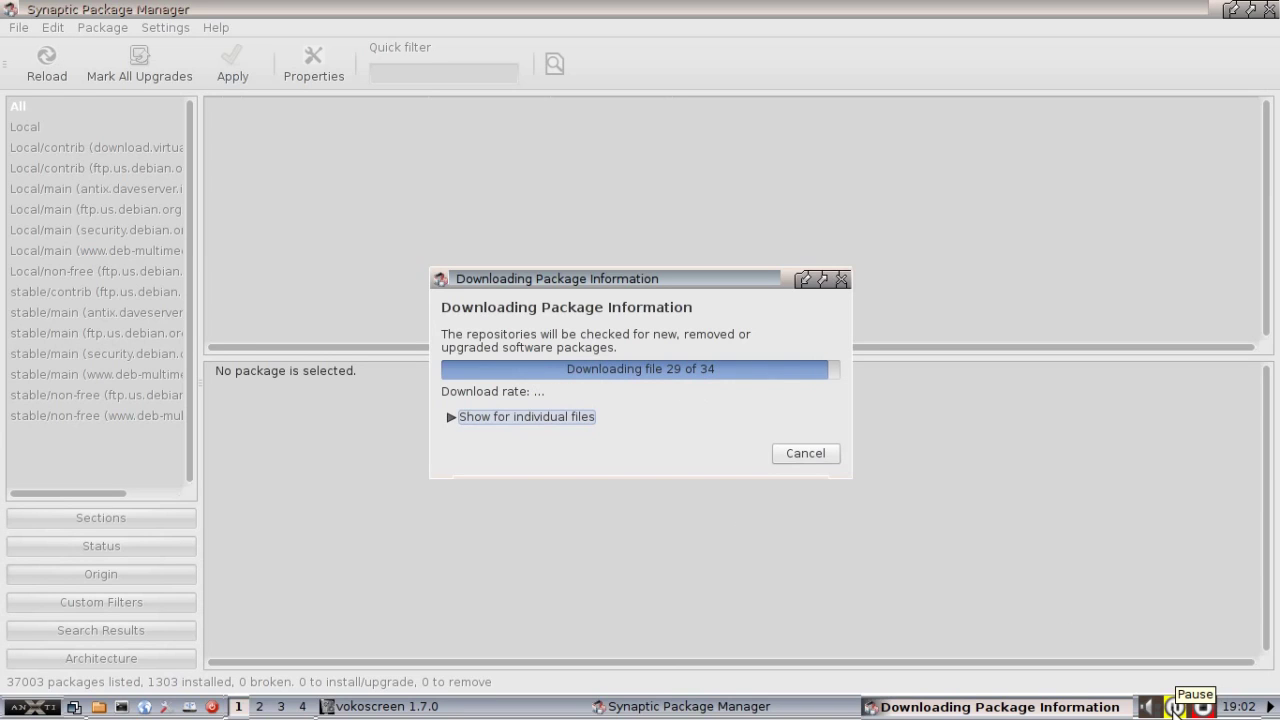
pyautogui.click(1177, 706)
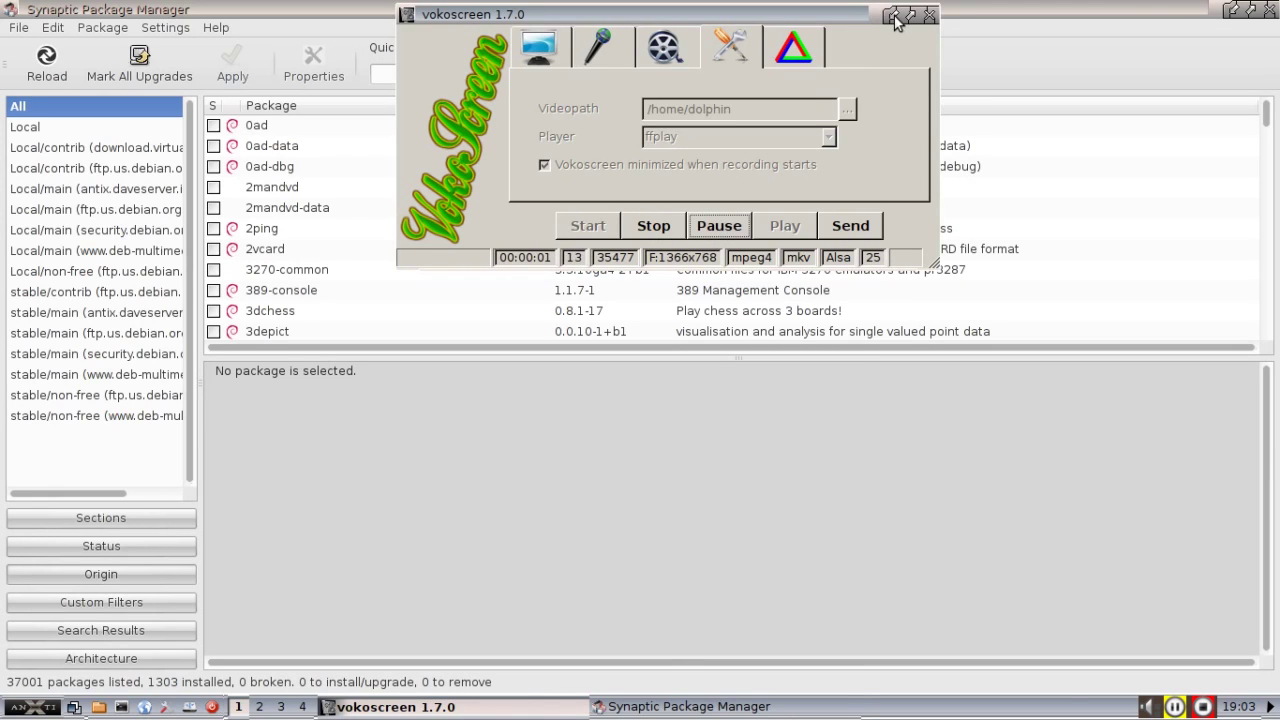
pyautogui.click(891, 14)
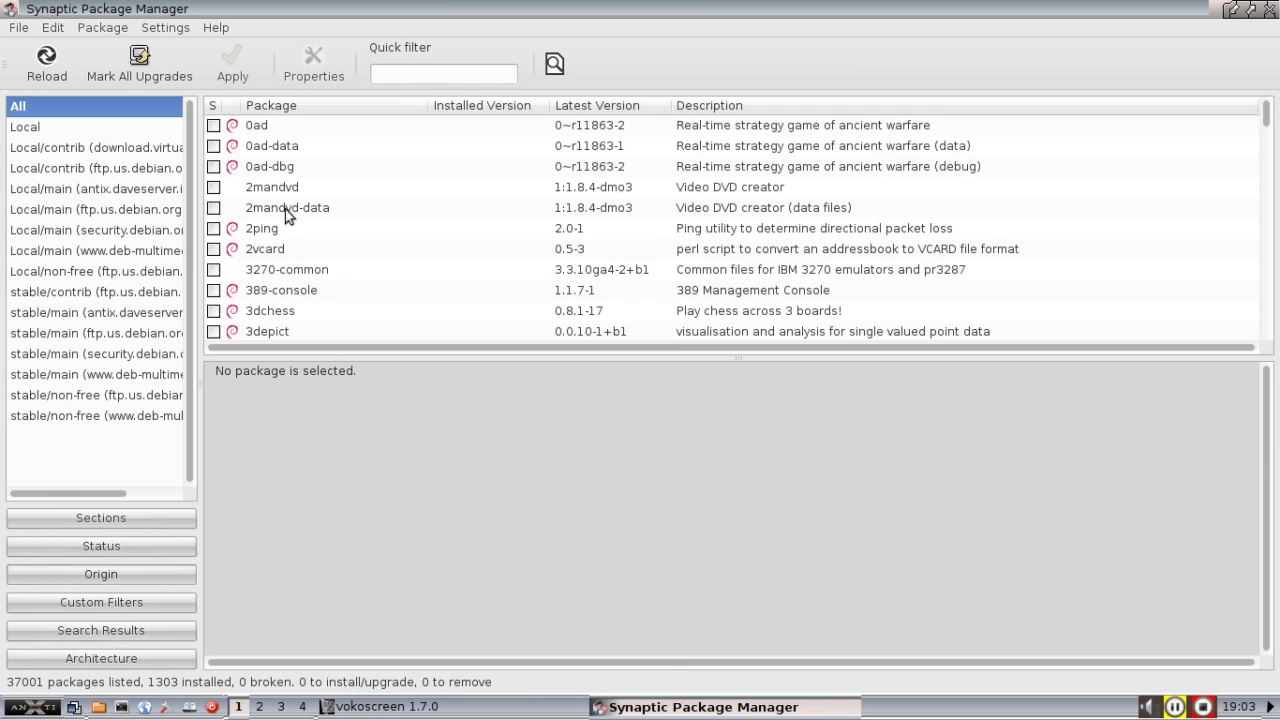
pyautogui.click(328, 187)
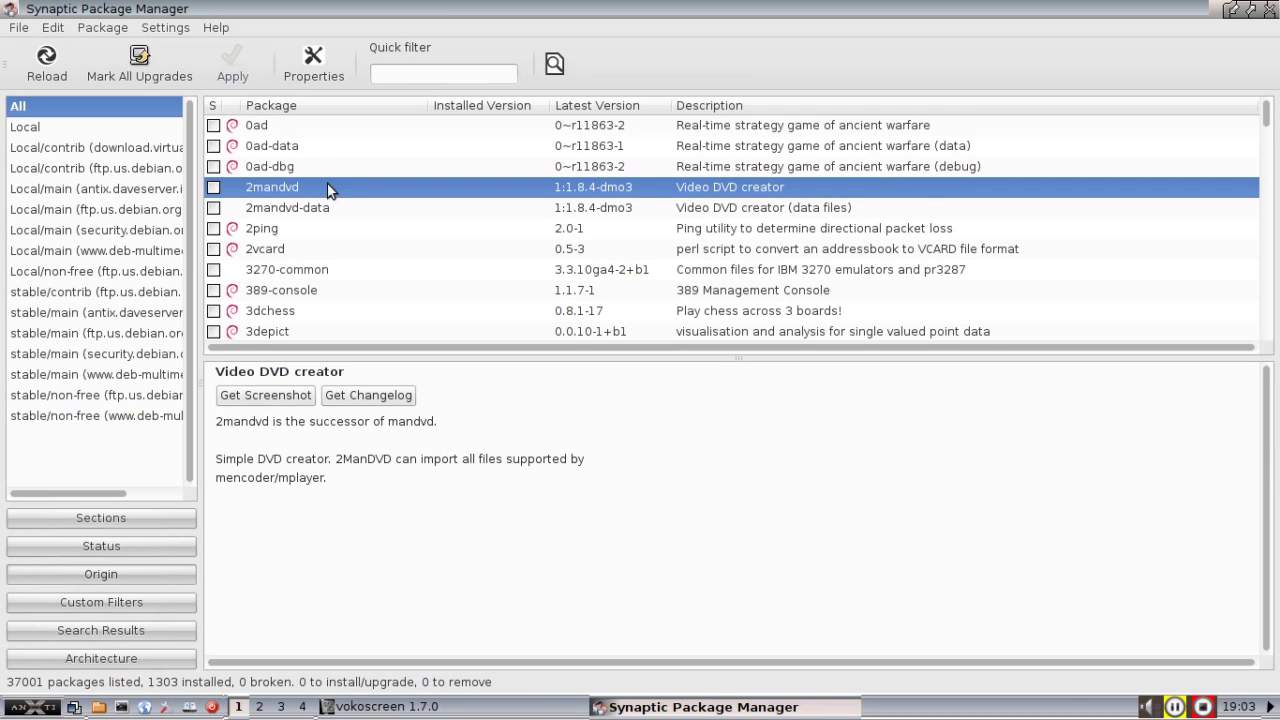
pyautogui.scroll(-2, 330, 190)
pyautogui.scroll(-3, 330, 190)
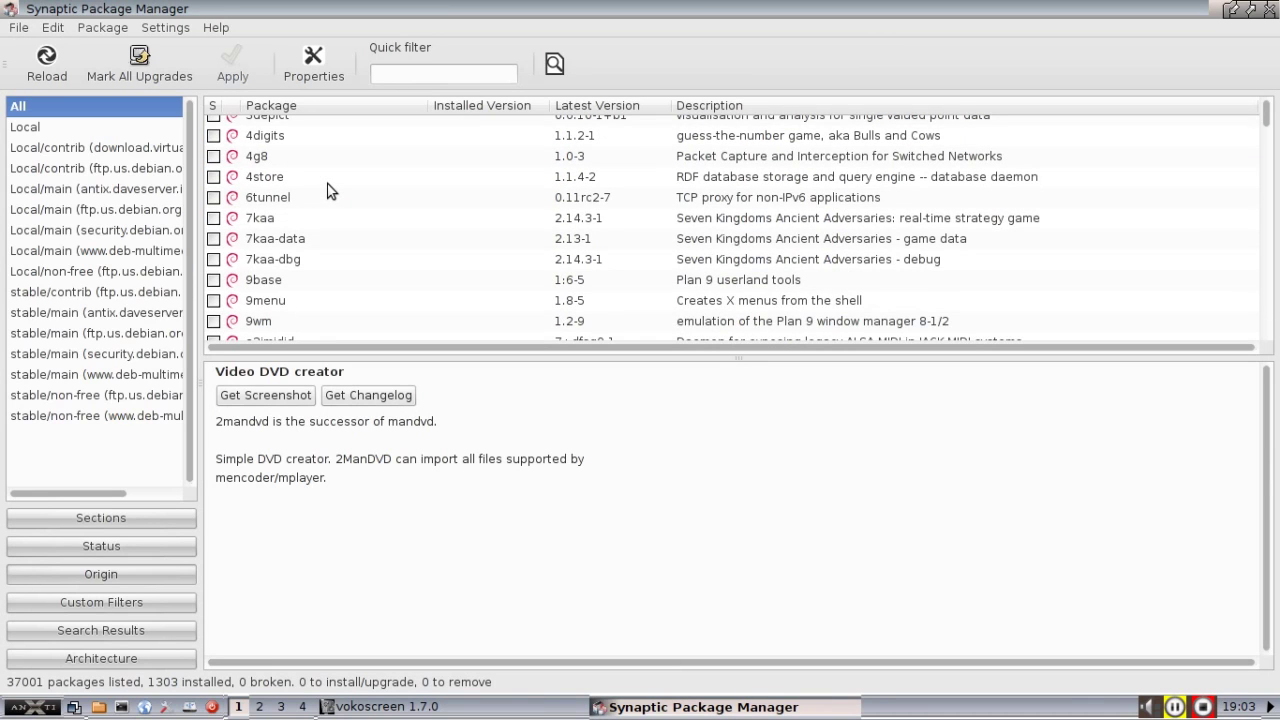
pyautogui.scroll(-6, 330, 190)
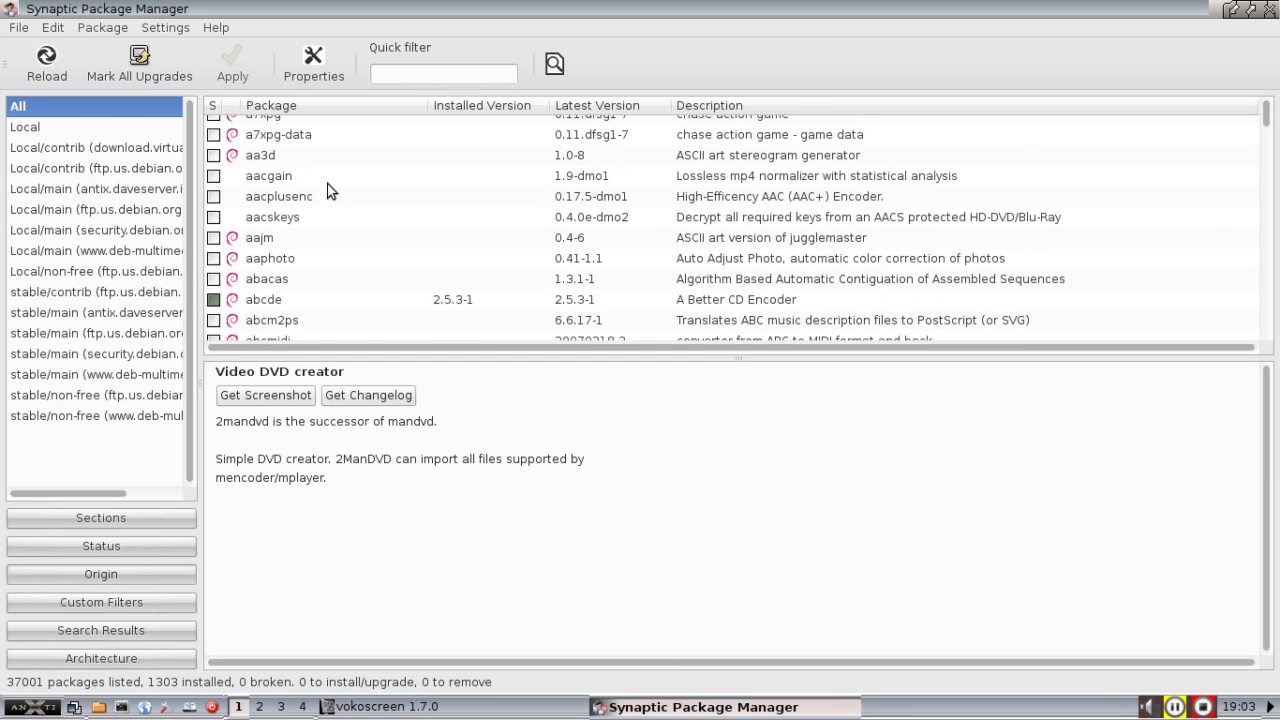
pyautogui.scroll(-5, 330, 190)
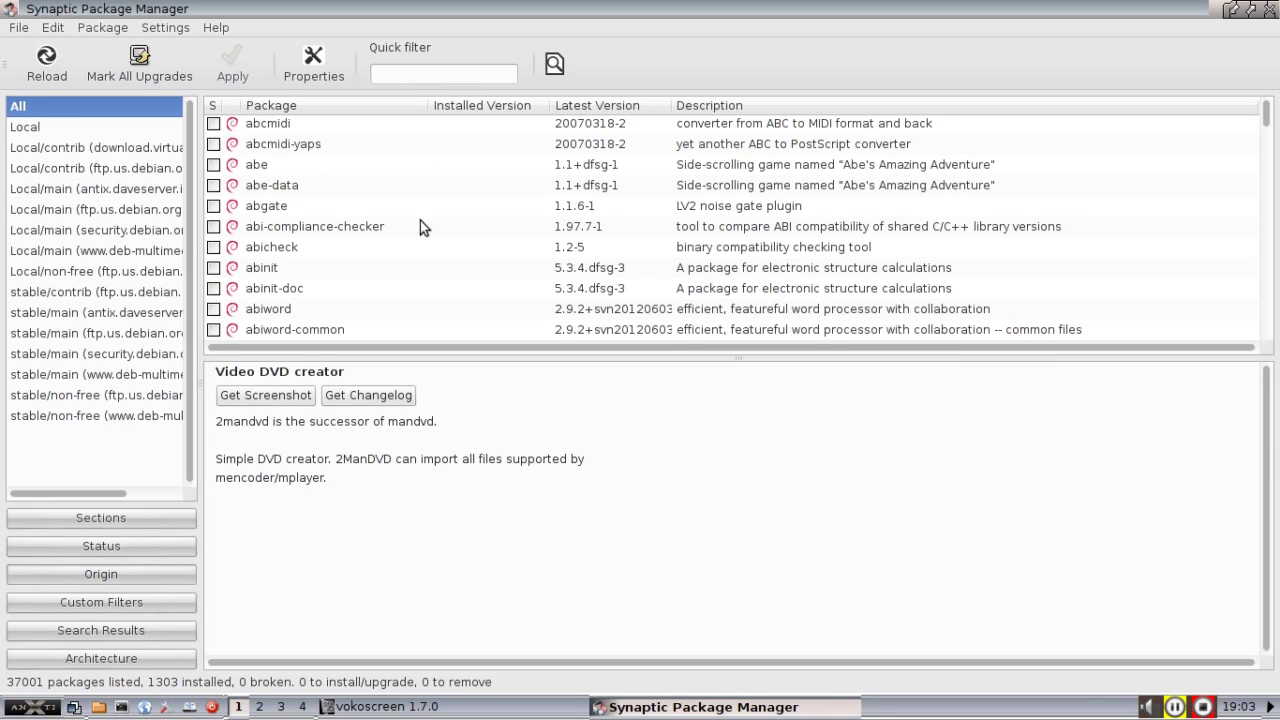
pyautogui.click(416, 77)
# Filter the list to 'vlc' and mark vlc for installation
pyautogui.write('vlc')
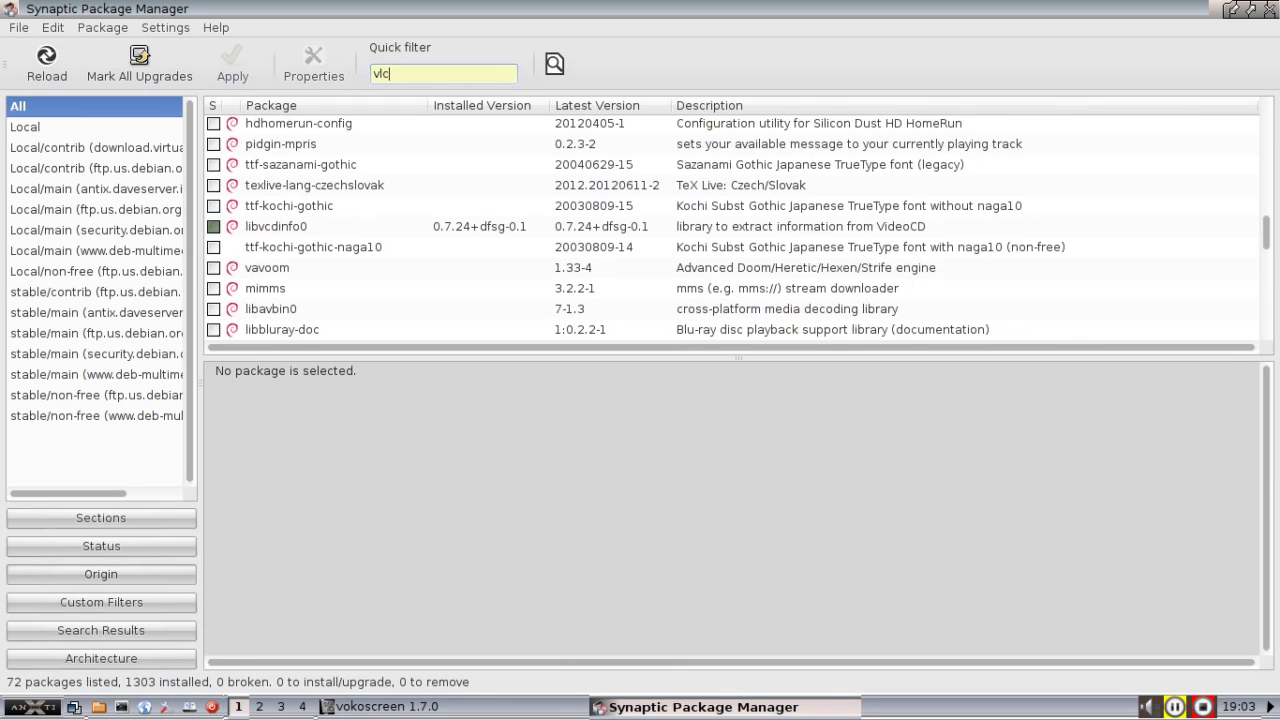
pyautogui.scroll(1, 370, 187)
pyautogui.scroll(6, 370, 187)
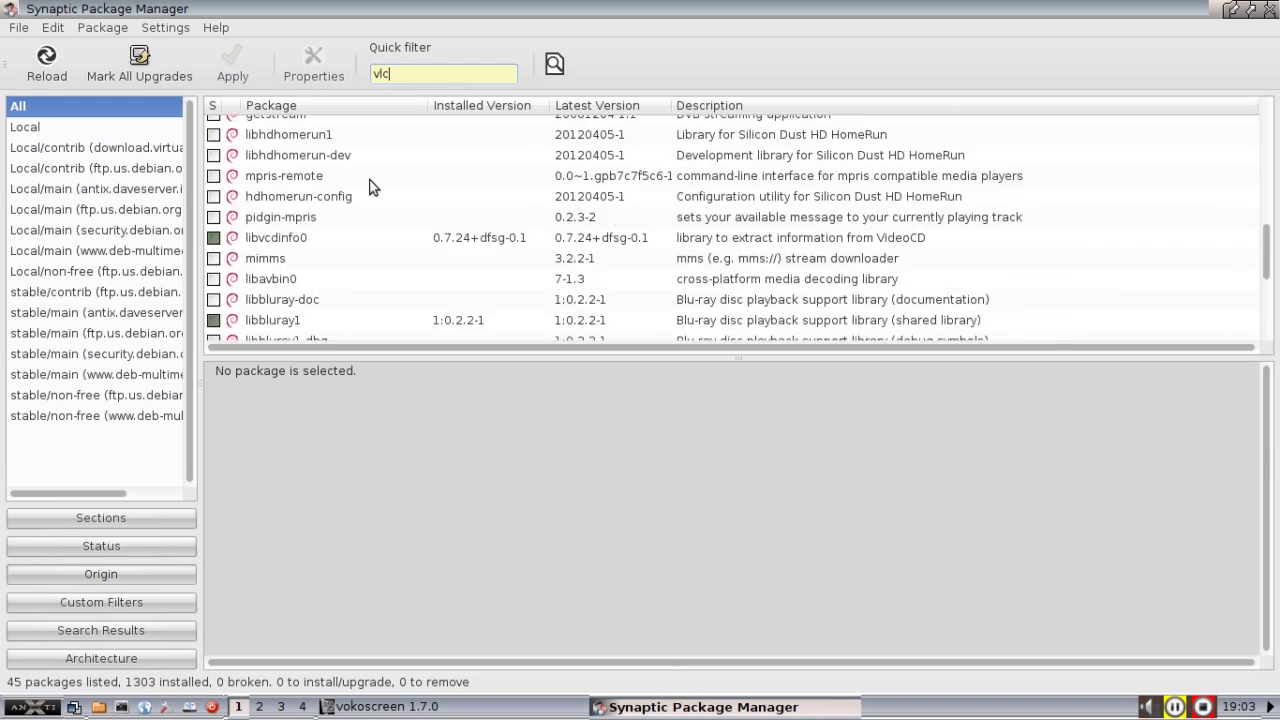
pyautogui.scroll(3, 369, 187)
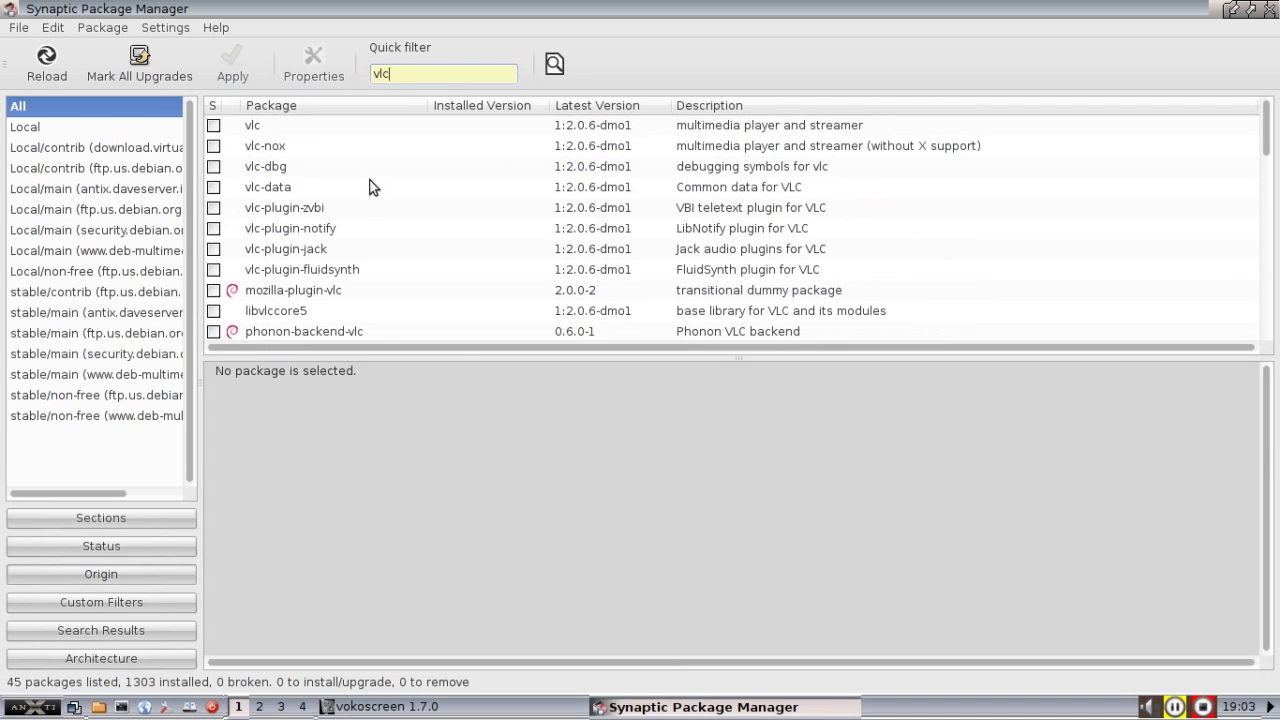
pyautogui.click(214, 126)
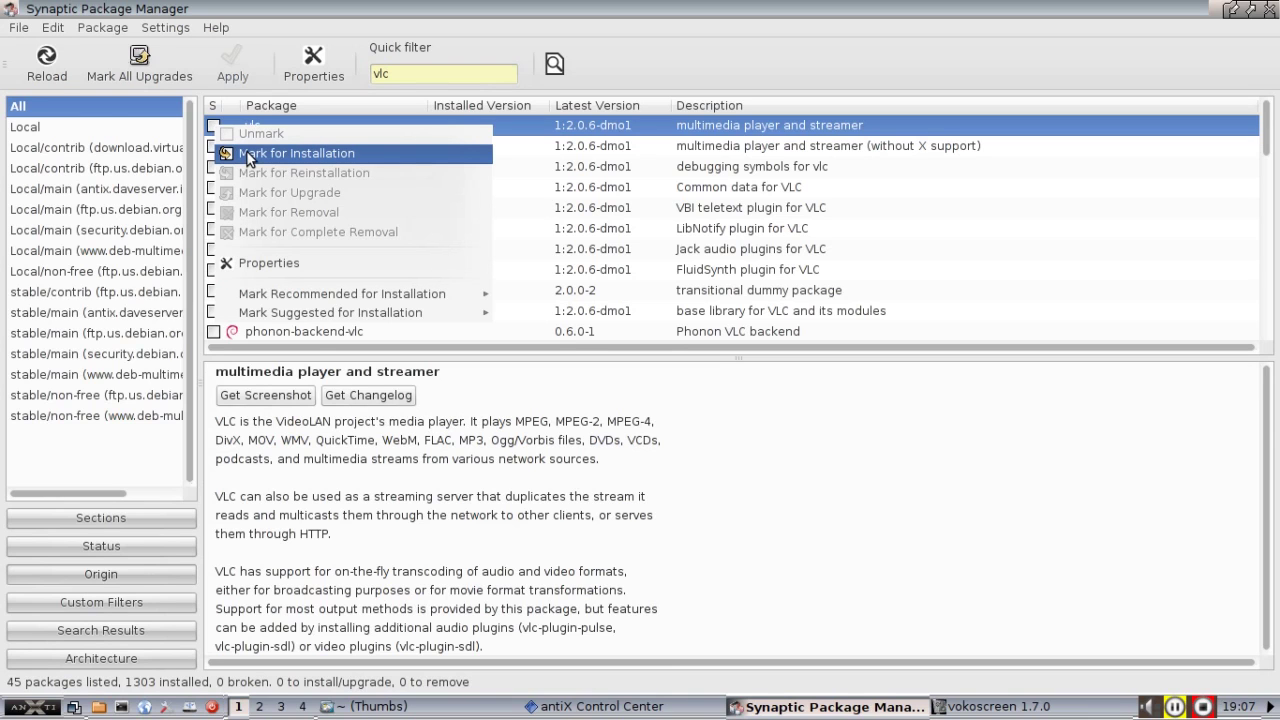
pyautogui.click(248, 153)
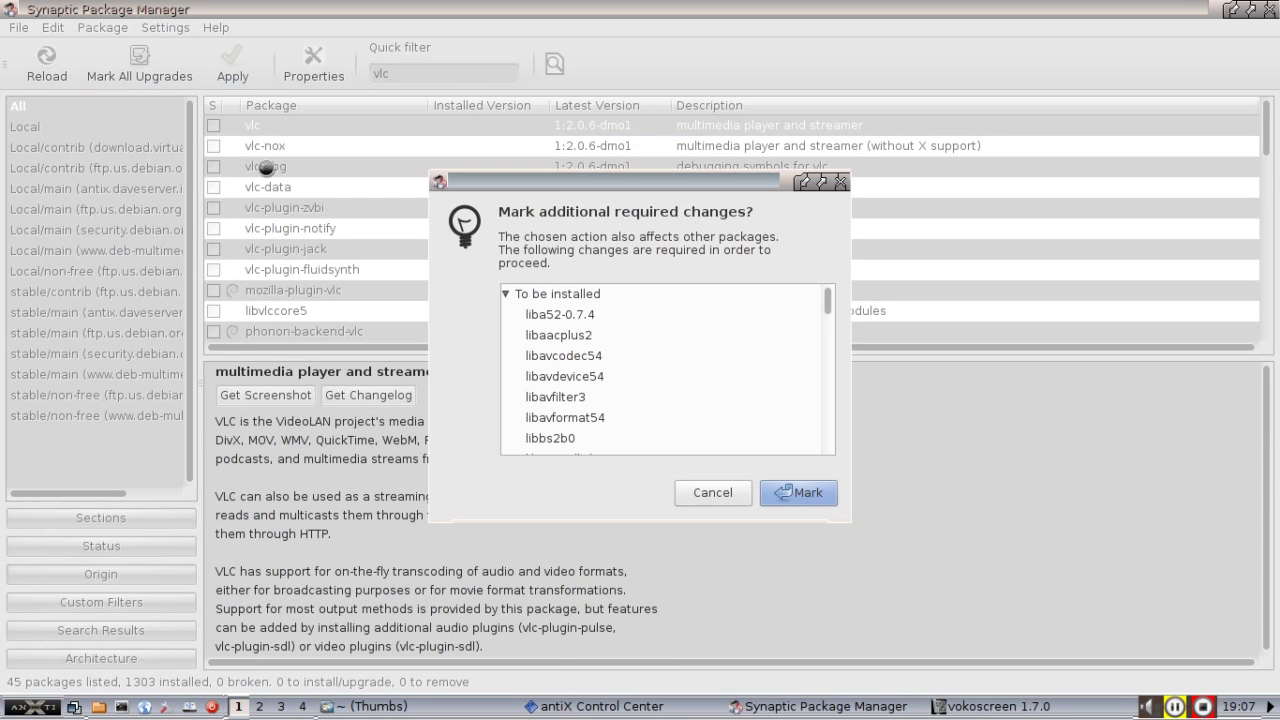
# Review the dependencies vlc needs installed or upgraded in the required-changes prompt
pyautogui.scroll(-5, 610, 330)
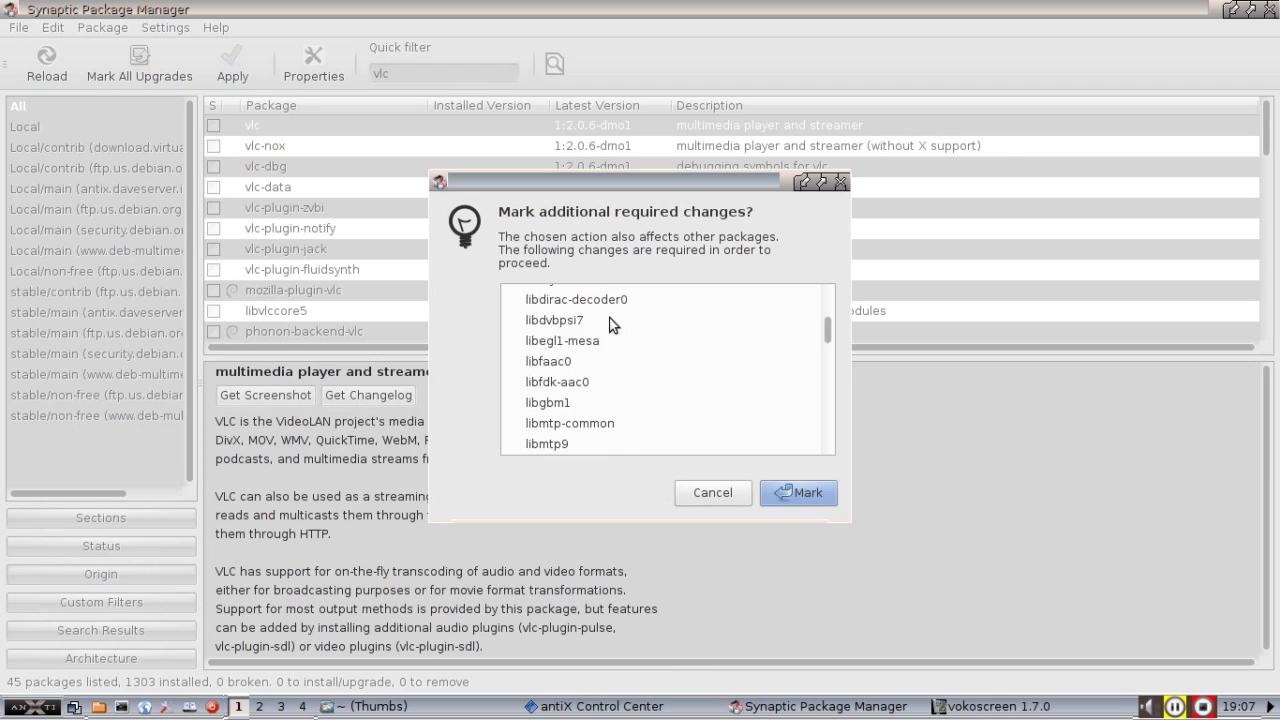
pyautogui.scroll(-2, 612, 325)
pyautogui.scroll(-10, 612, 325)
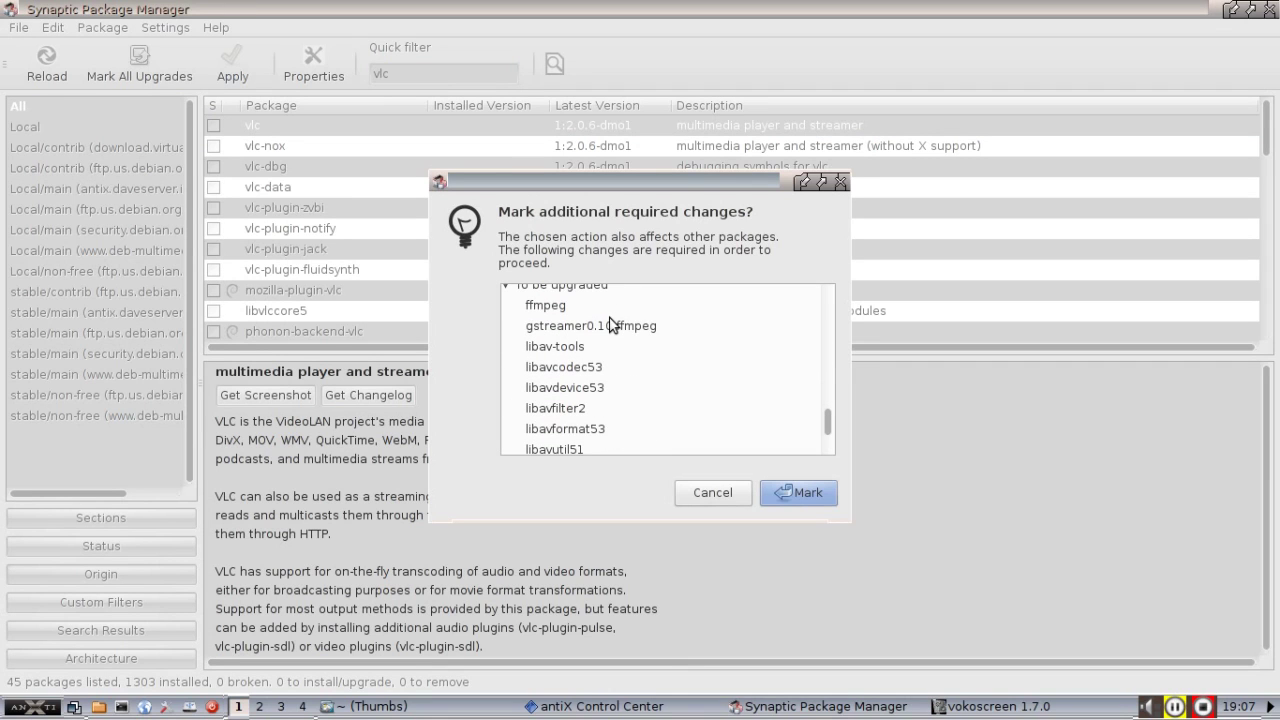
pyautogui.scroll(-3, 640, 307)
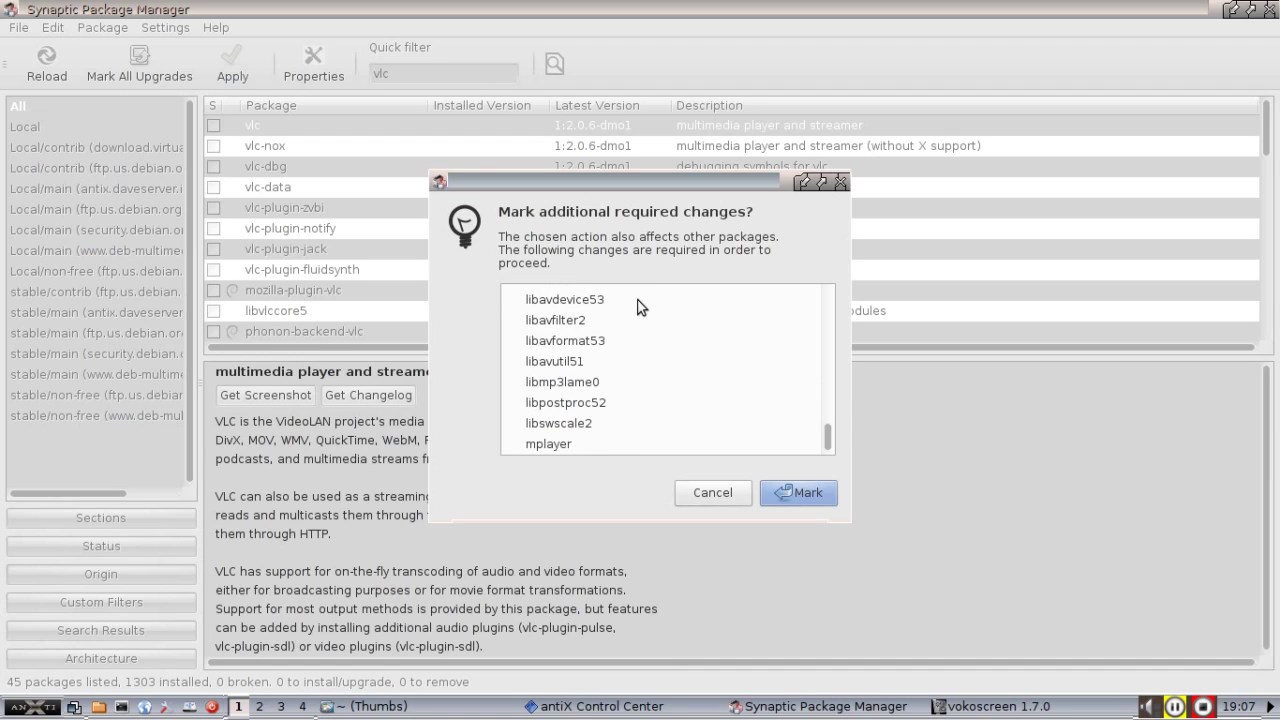
pyautogui.scroll(15, 640, 307)
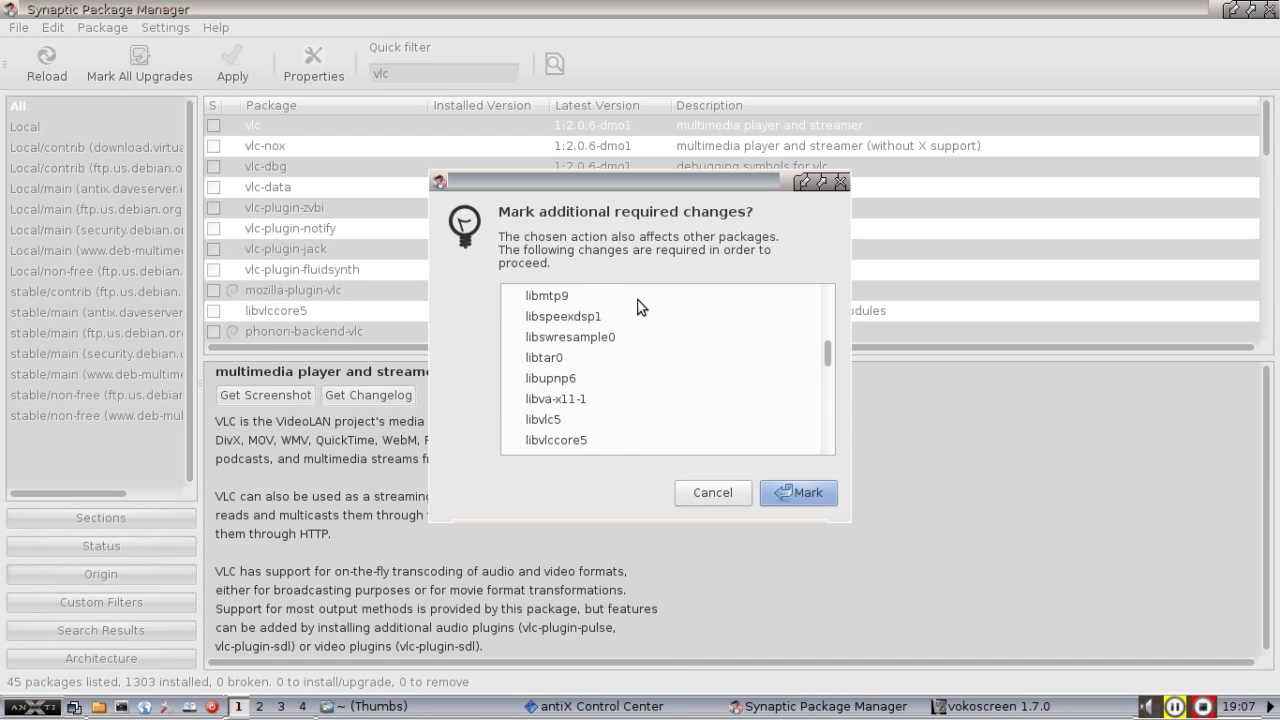
pyautogui.scroll(8, 640, 307)
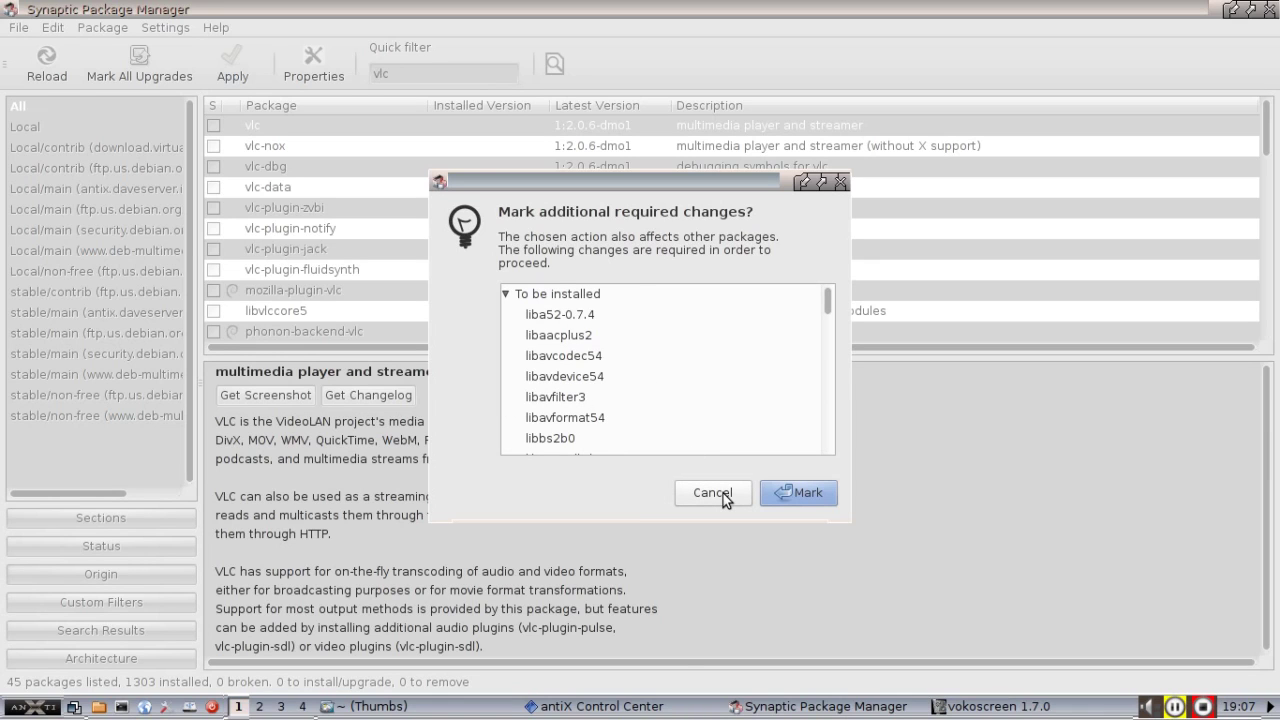
# Accept vlc's extra required packages, giving 48 to install/upgrade using 115 MB
pyautogui.click(791, 491)
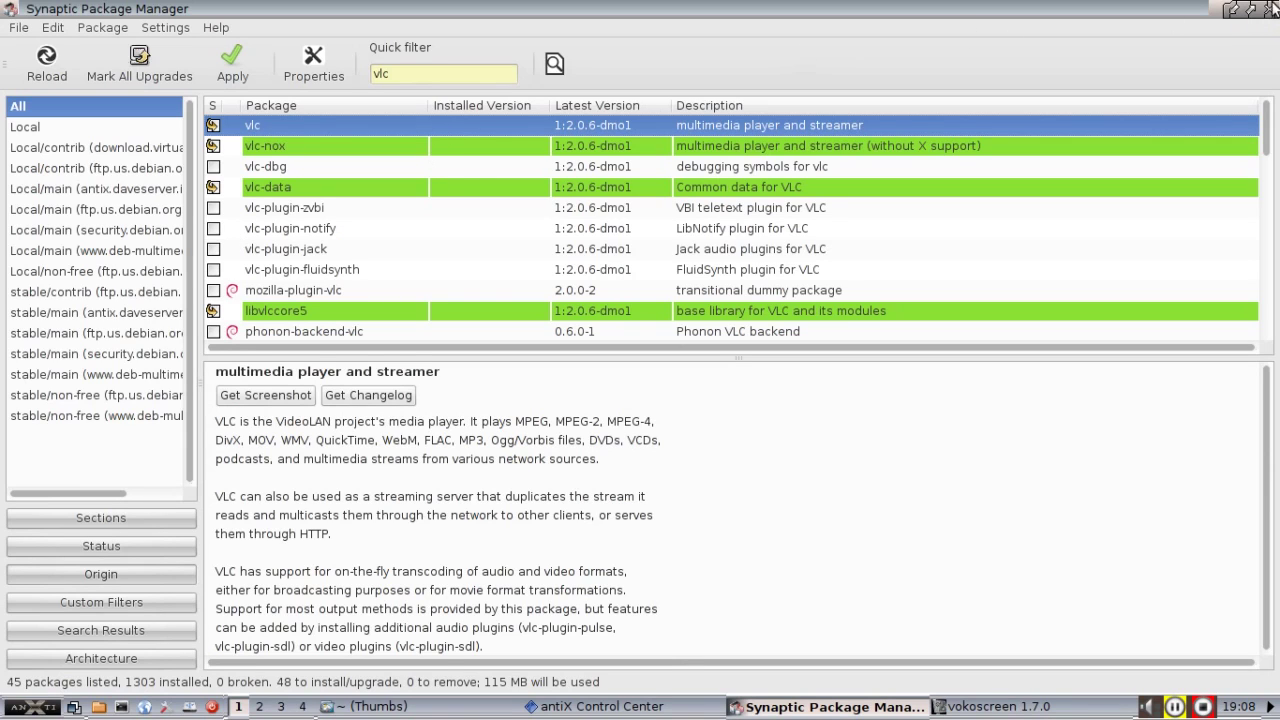
pyautogui.click(28, 710)
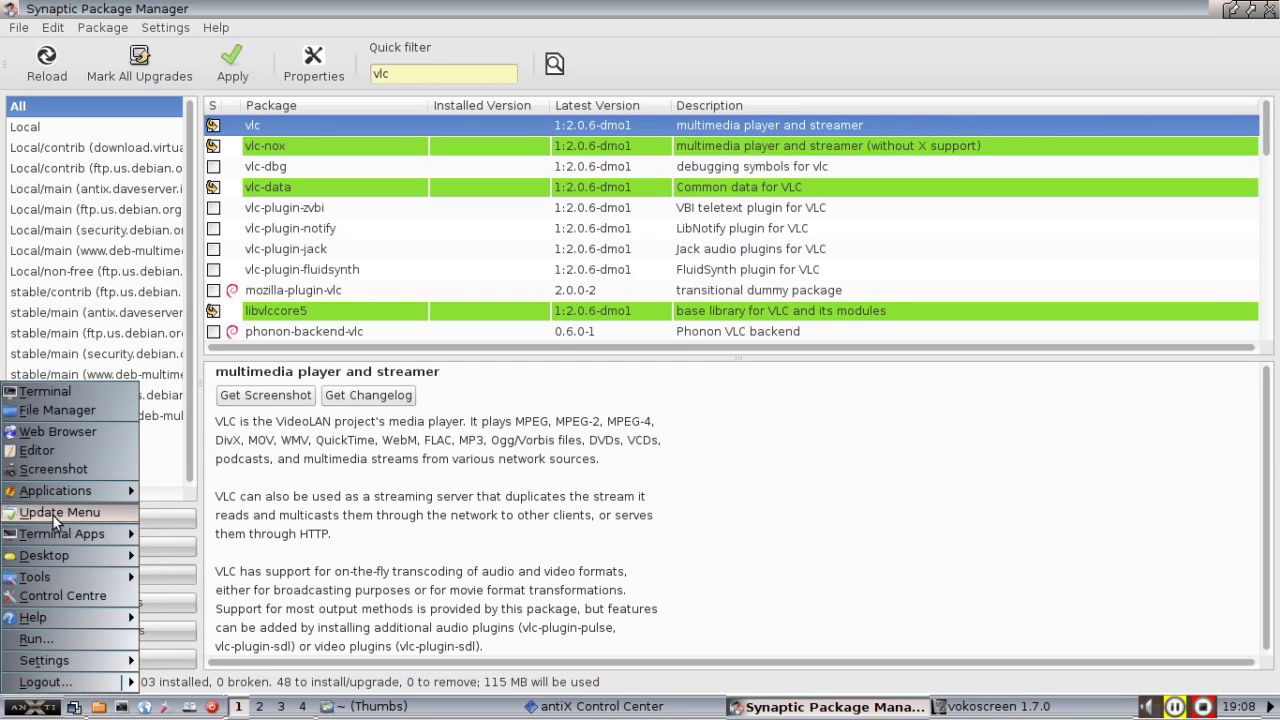
pyautogui.click(753, 517)
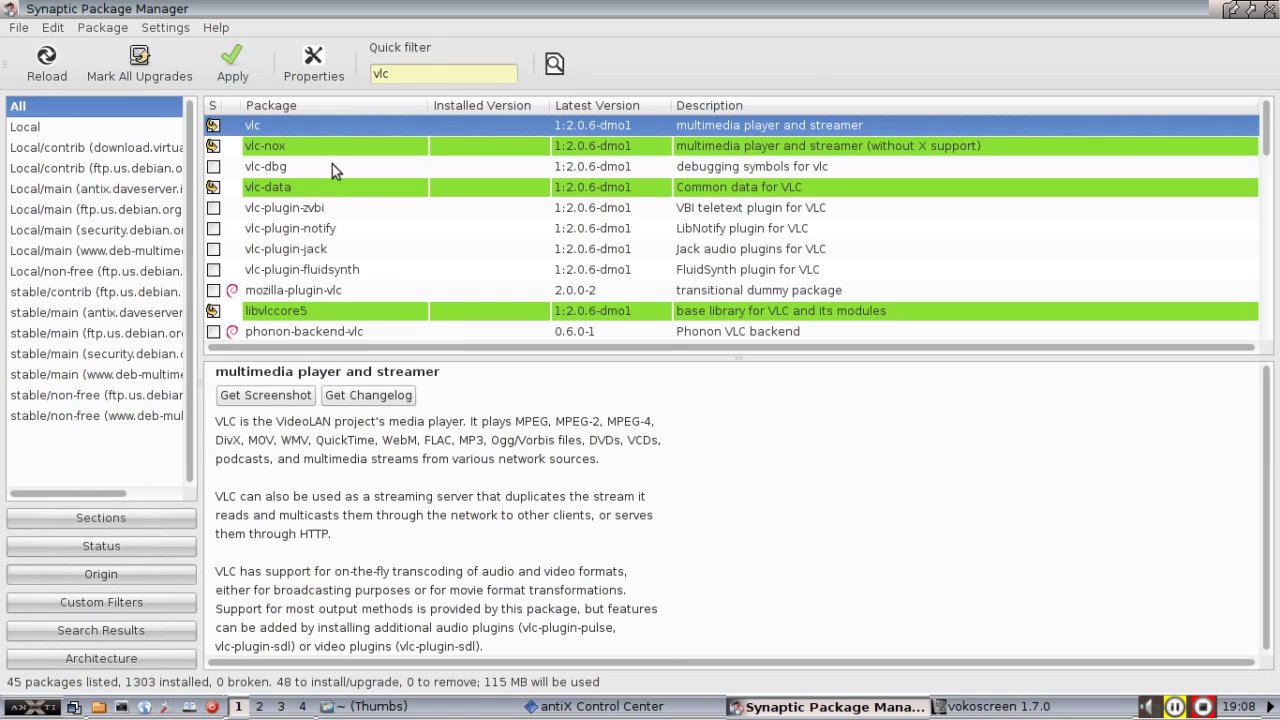
# Replace the filter with 'xarchiver' and mark xarchiver for removal
pyautogui.press('BackSpace')
pyautogui.press('BackSpace')
pyautogui.press('BackSpace')
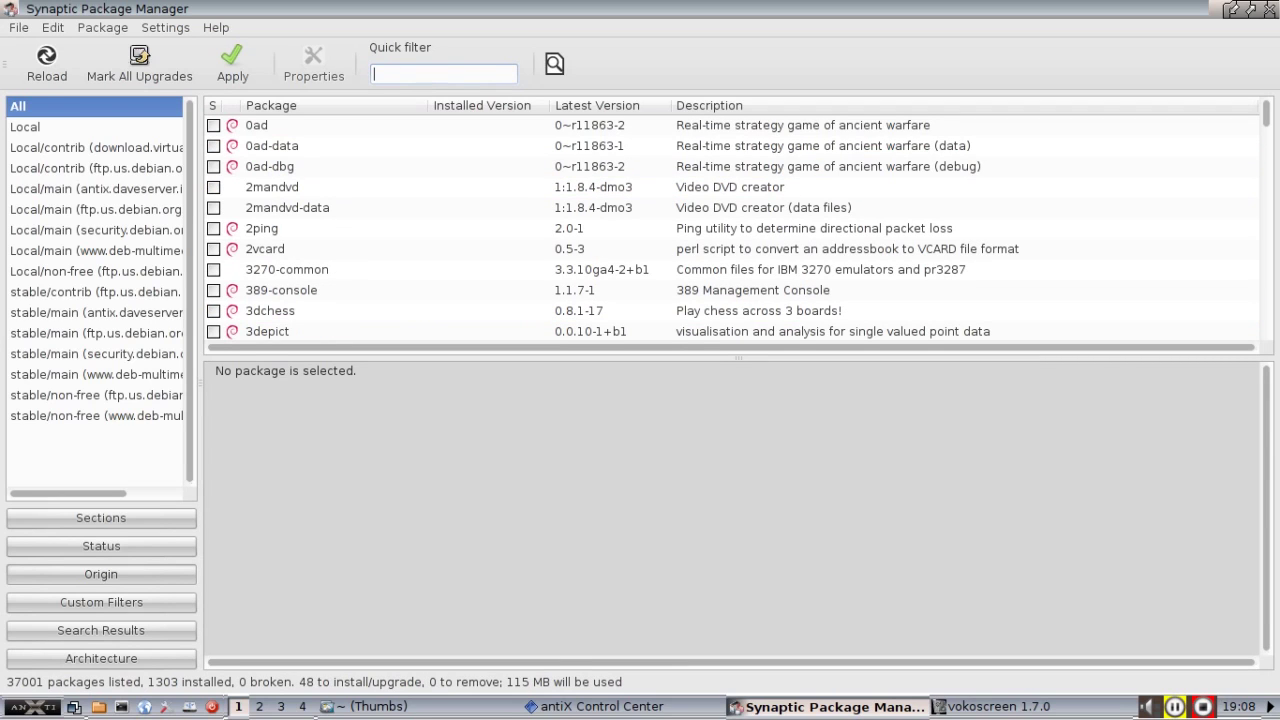
pyautogui.write('xarchiver')
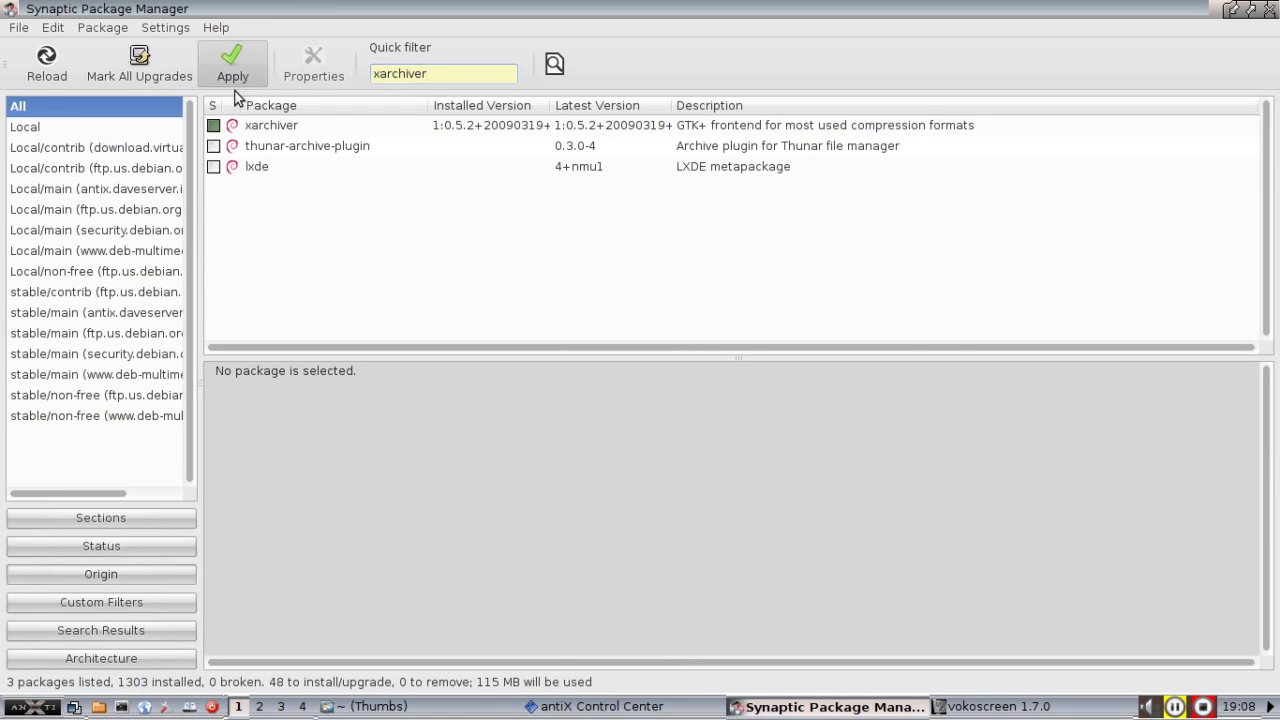
pyautogui.click(214, 130)
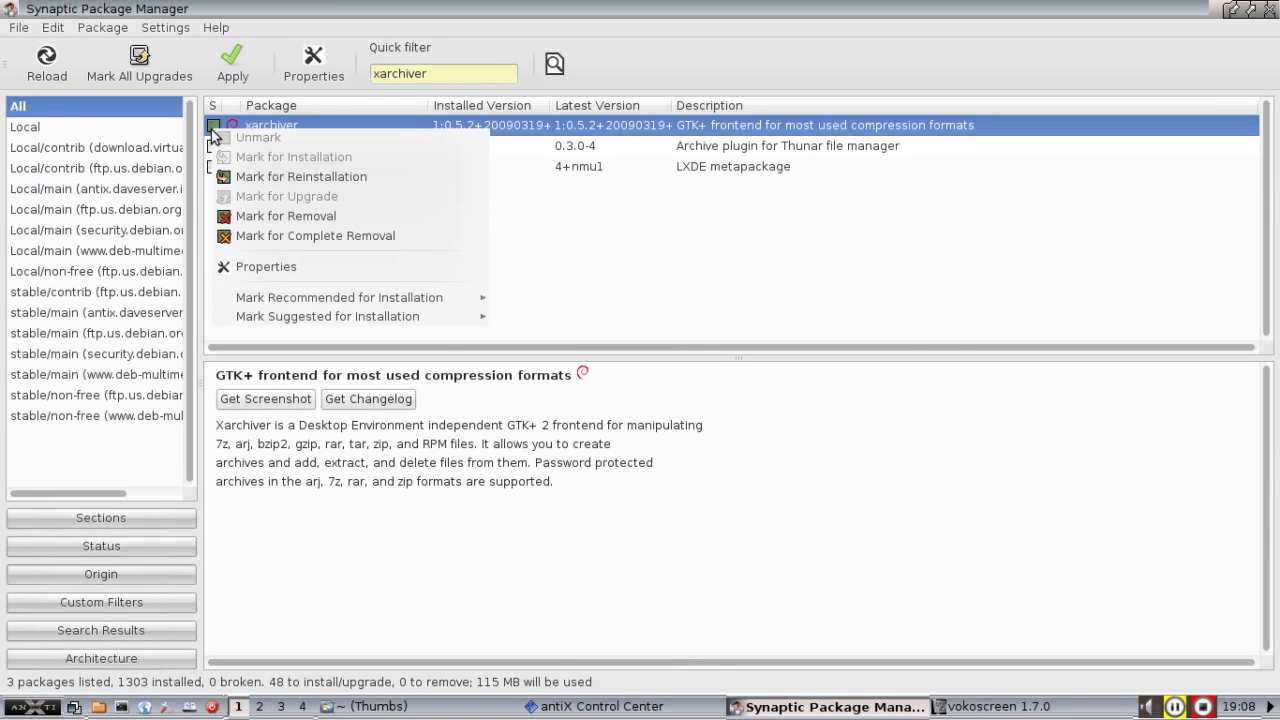
pyautogui.click(244, 220)
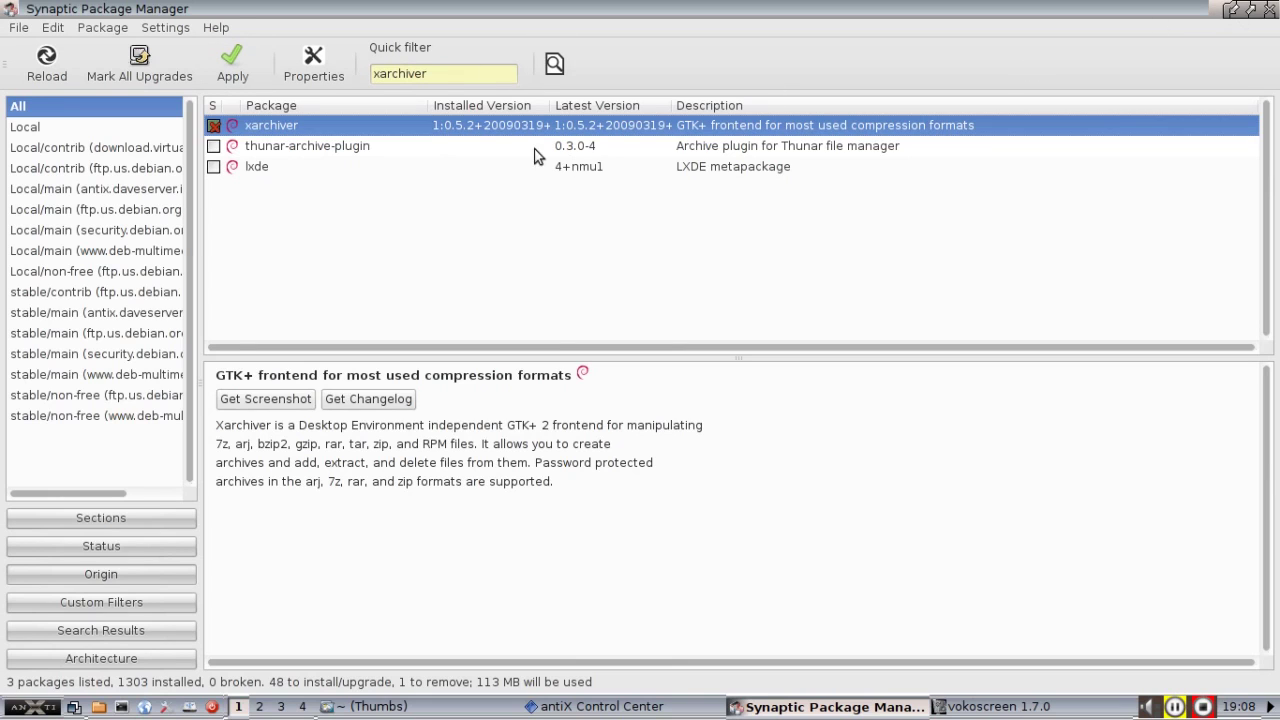
# Start deleting the 'xarchiver' filter text to list all packages again
pyautogui.press('BackSpace')
pyautogui.press('BackSpace')
pyautogui.press('BackSpace')
pyautogui.press('BackSpace')
pyautogui.press('BackSpace')
pyautogui.press('BackSpace')
pyautogui.press('BackSpace')
pyautogui.press('BackSpace')
pyautogui.press('BackSpace')
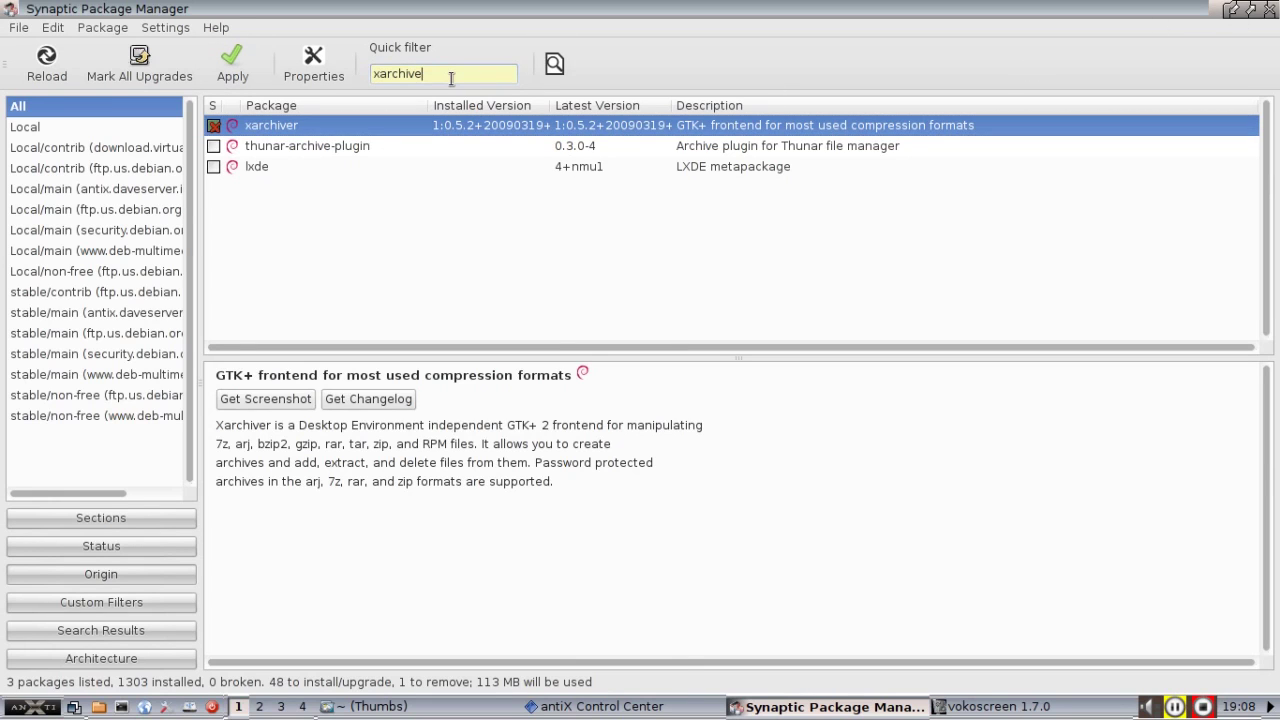